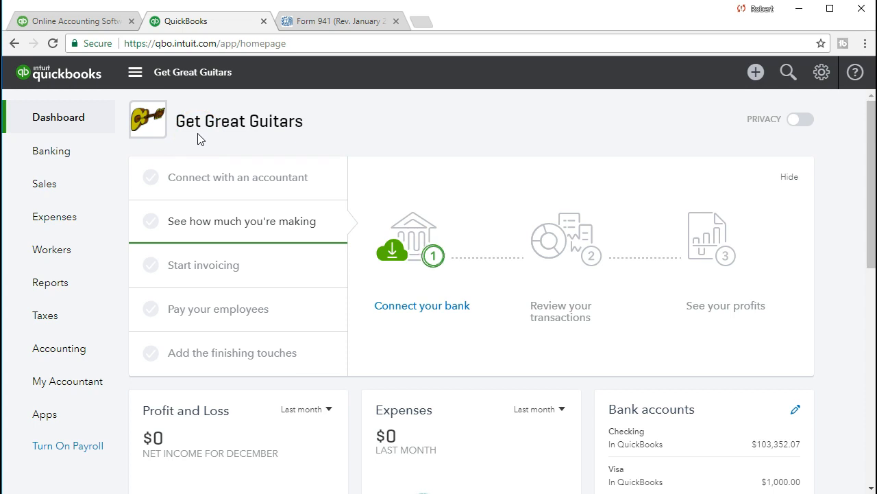
pyautogui.click(220, 349)
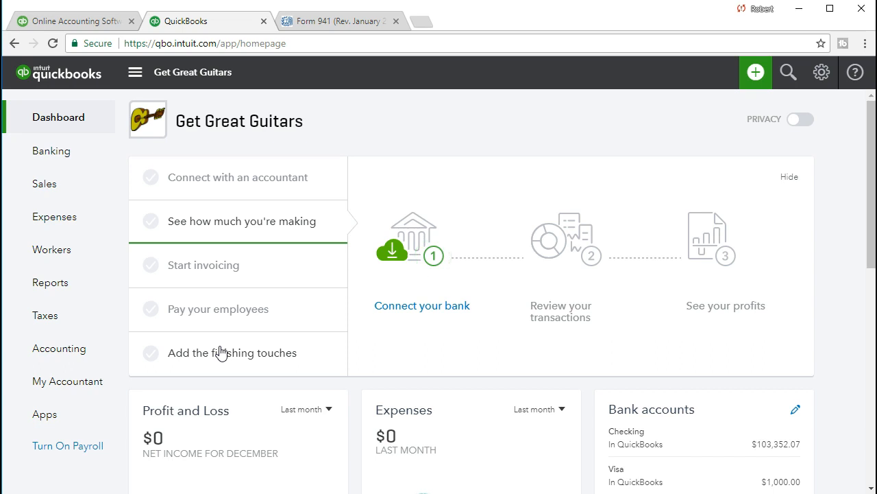
pyautogui.click(756, 75)
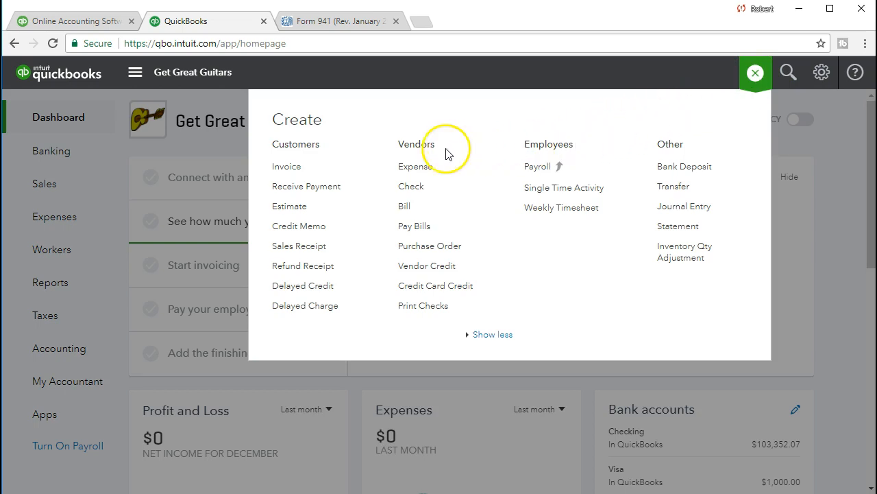
pyautogui.click(433, 207)
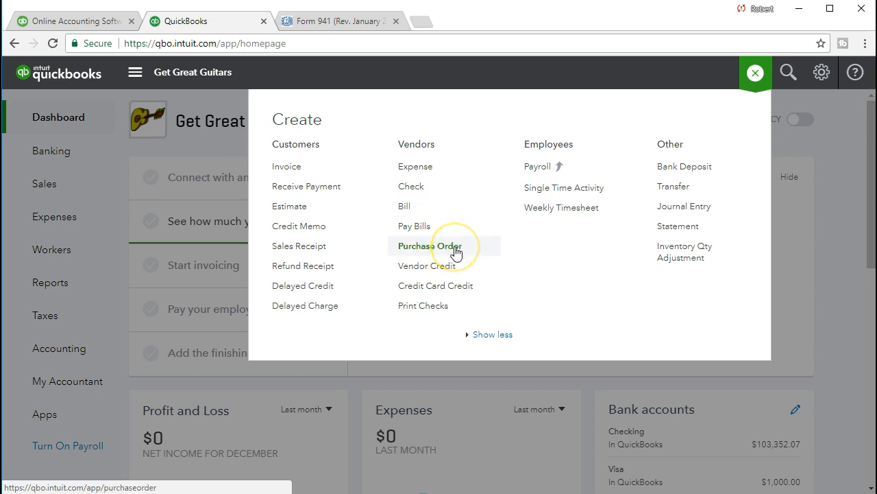
pyautogui.click(457, 270)
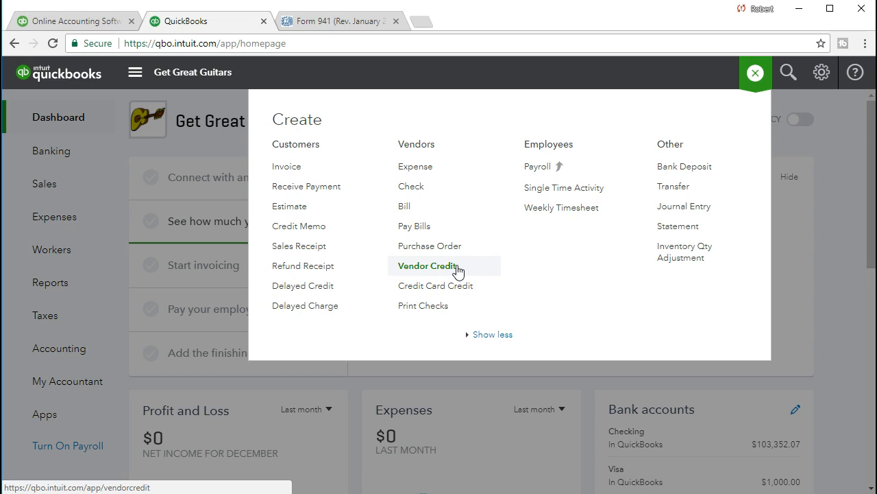
pyautogui.click(707, 214)
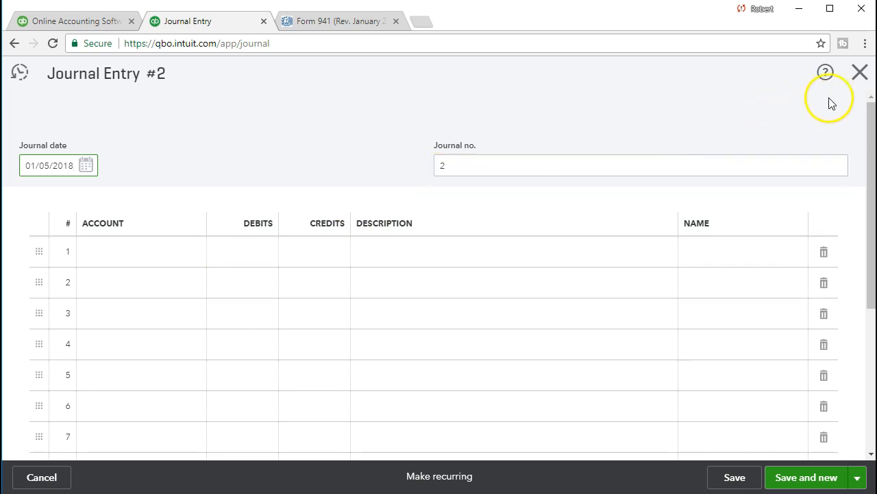
pyautogui.click(861, 81)
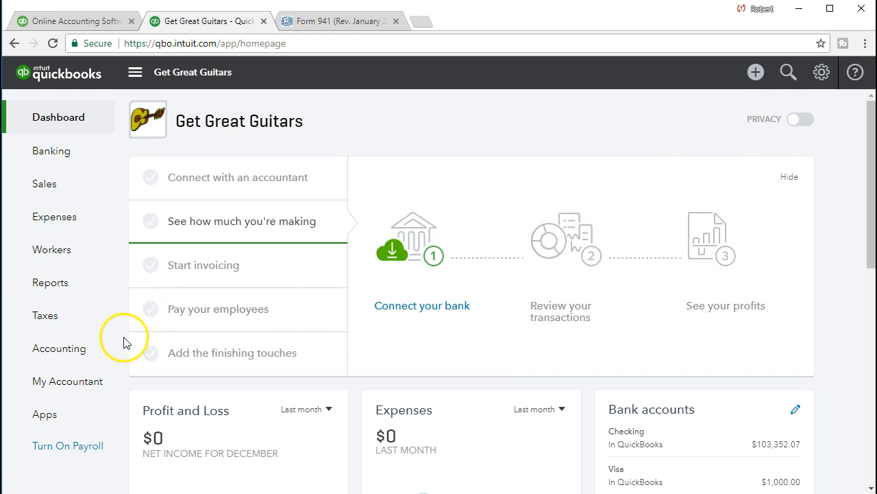
# - Open the register of the main Furniture & Fixtures account from the chart of accounts
pyautogui.click(95, 355)
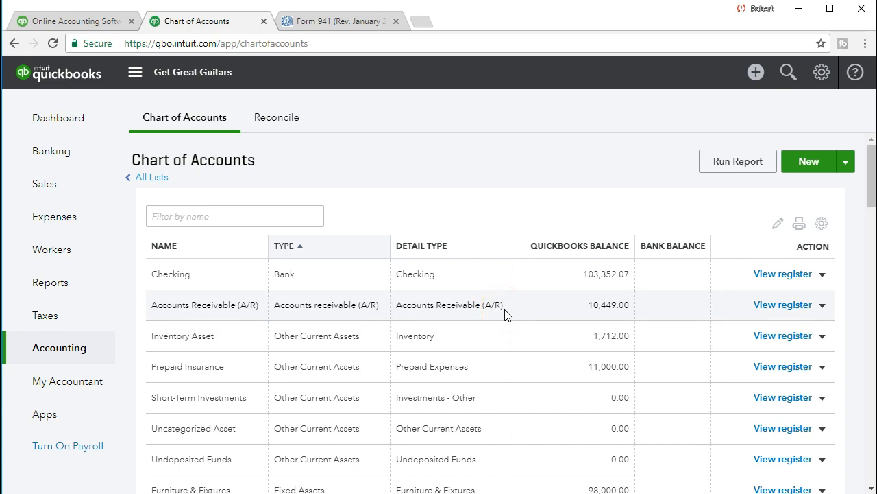
pyautogui.scroll(-1, 505, 314)
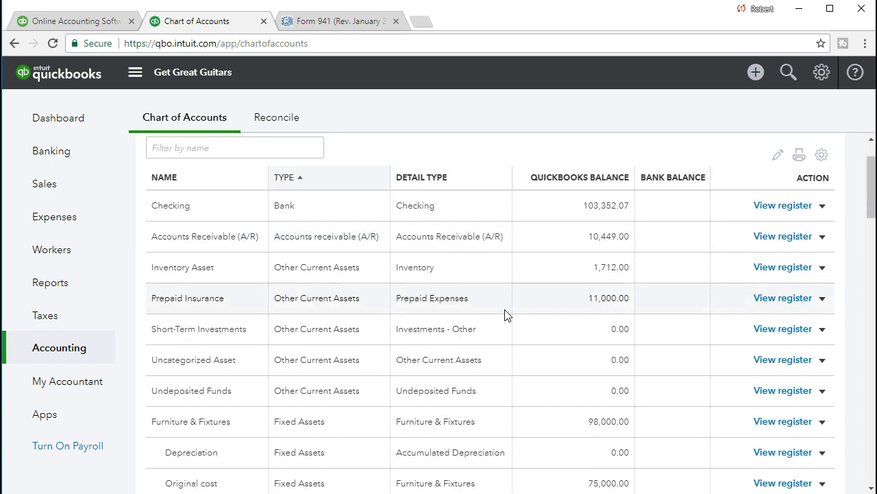
pyautogui.scroll(-1, 505, 314)
pyautogui.click(355, 355)
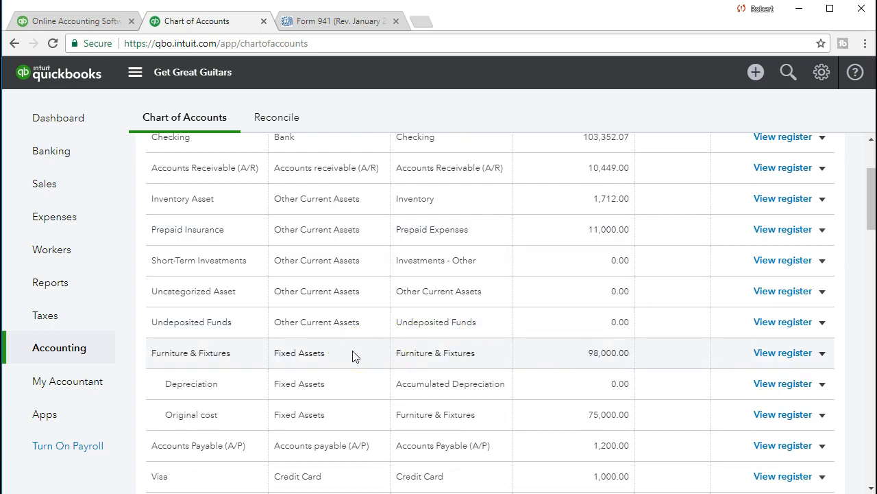
pyautogui.scroll(-2, 354, 355)
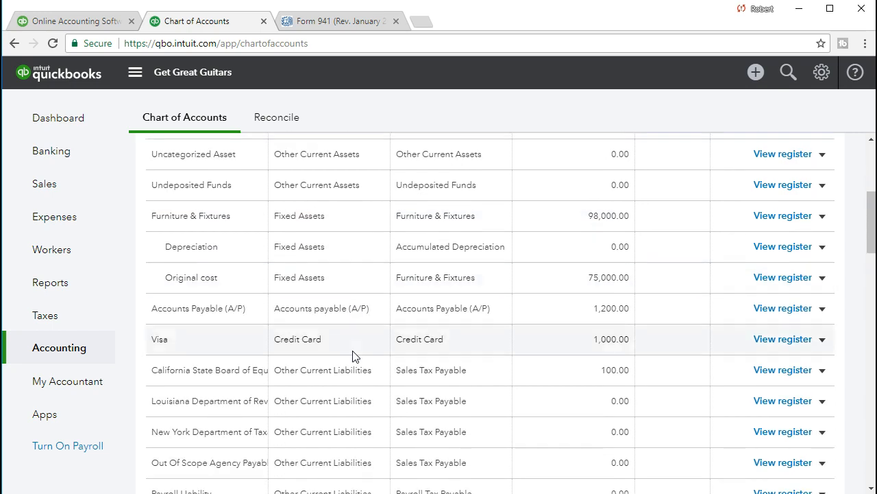
pyautogui.scroll(-1, 354, 355)
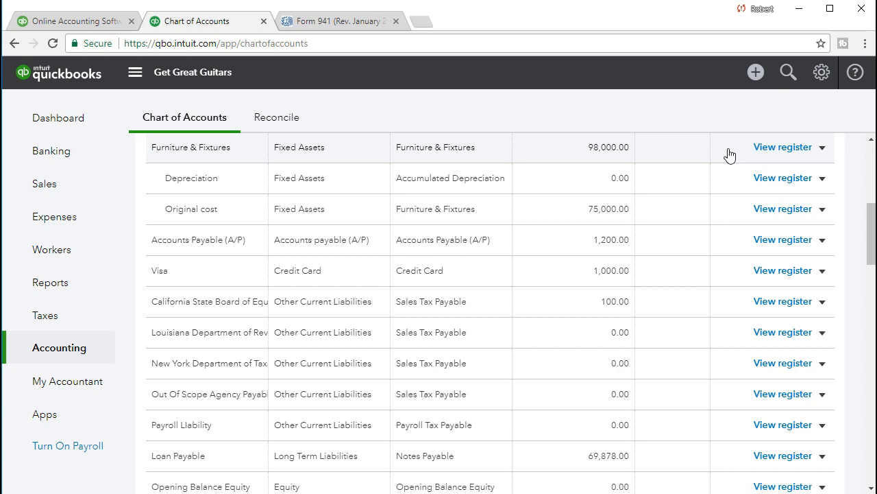
pyautogui.click(763, 150)
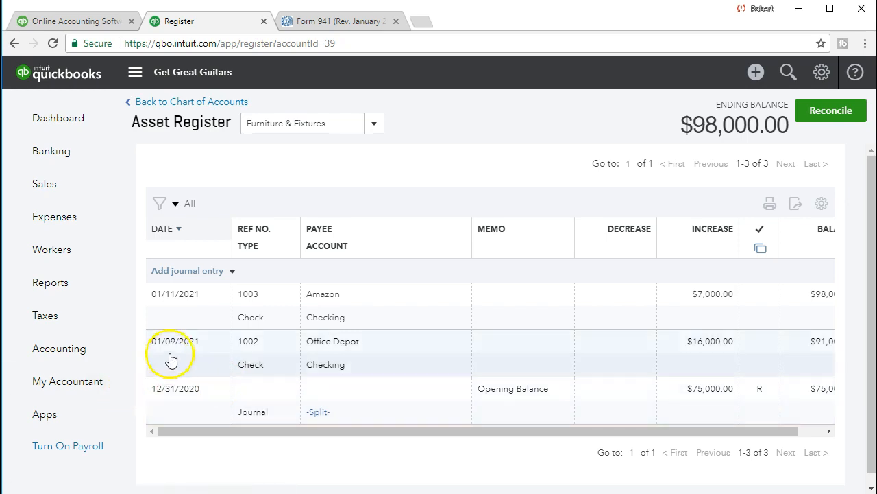
# - Add a journal entry in the Furniture & Fixtures register dated 02/28/2021, keeping reference number 2
pyautogui.click(233, 276)
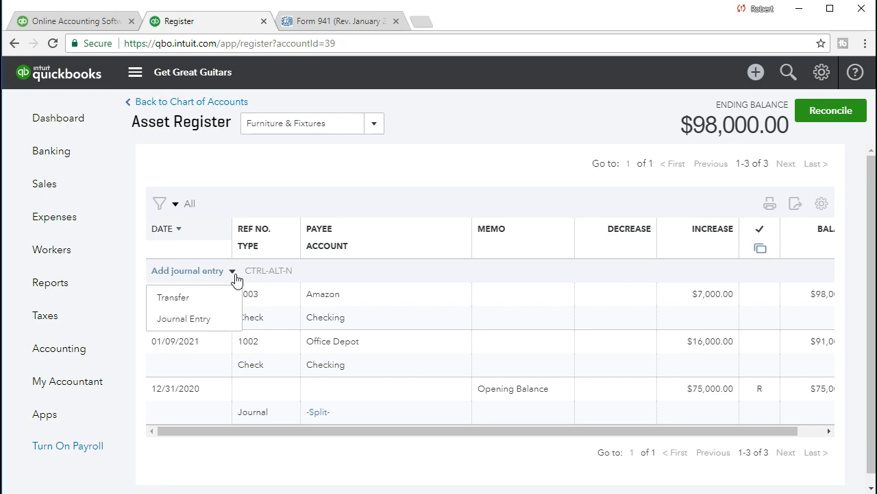
pyautogui.click(212, 326)
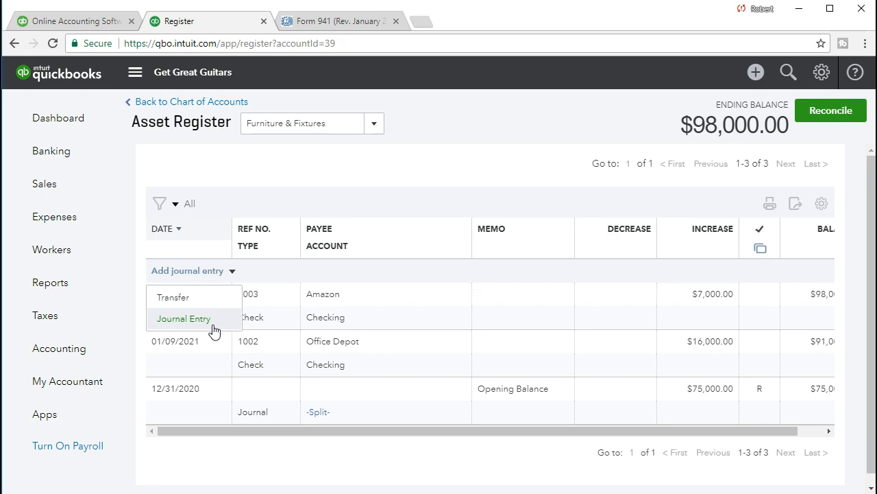
pyautogui.click(184, 318)
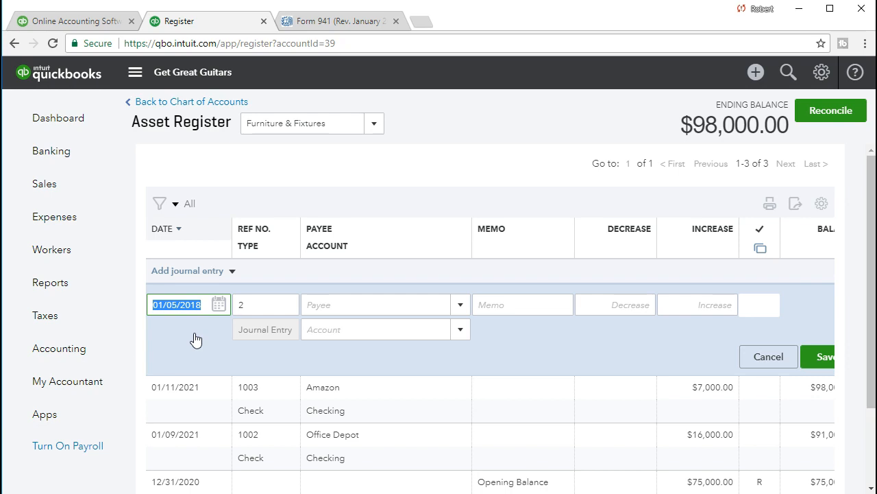
pyautogui.write('022821')
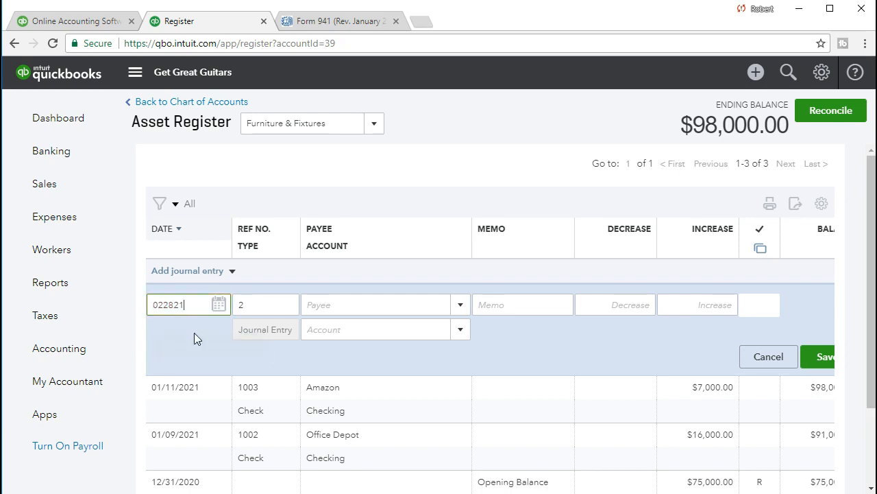
pyautogui.press('Tab')
pyautogui.click(190, 334)
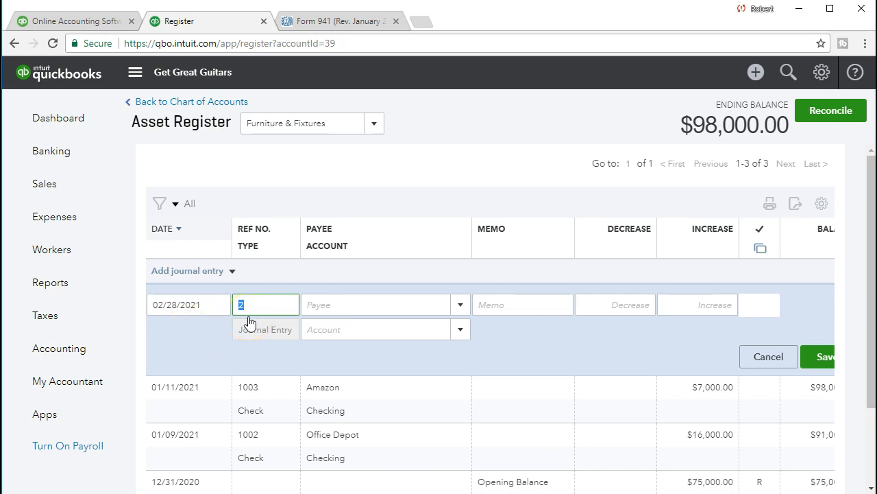
pyautogui.press('Tab')
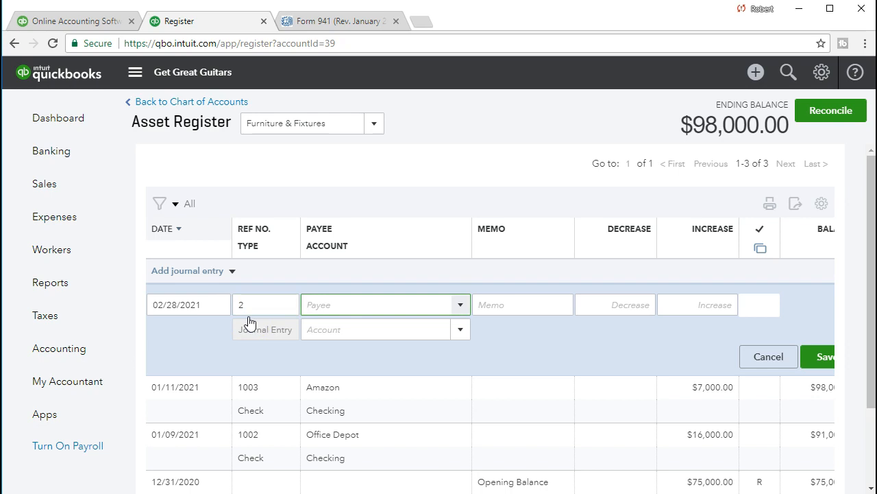
# - Set the entry's payee to Office Depot and enter an increase of 5,000.00, leaving the memo blank
pyautogui.write('Office Depot')
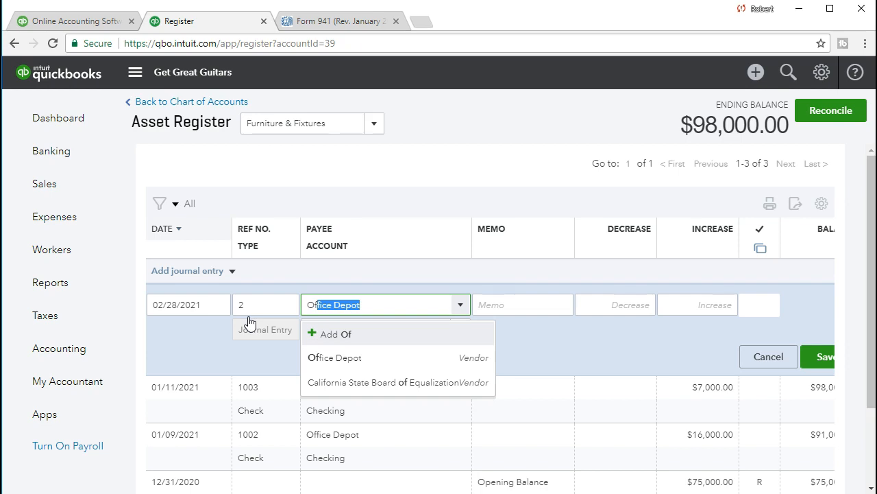
pyautogui.press('Tab')
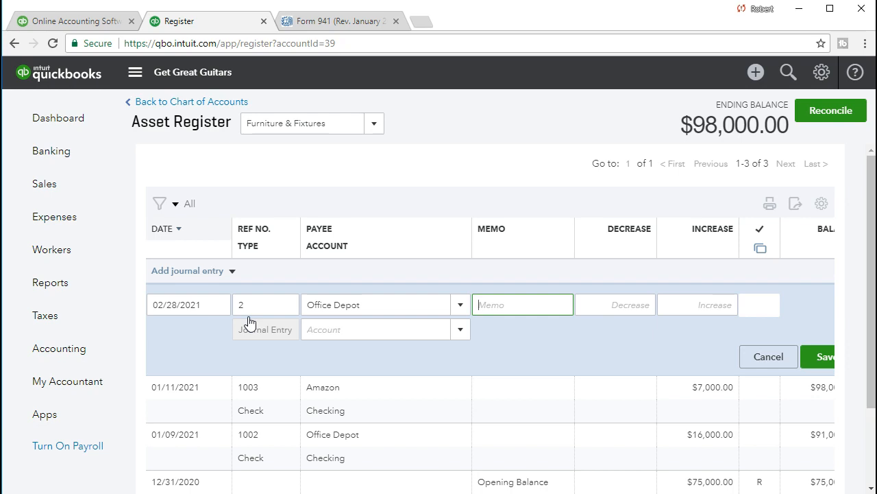
pyautogui.press('Tab')
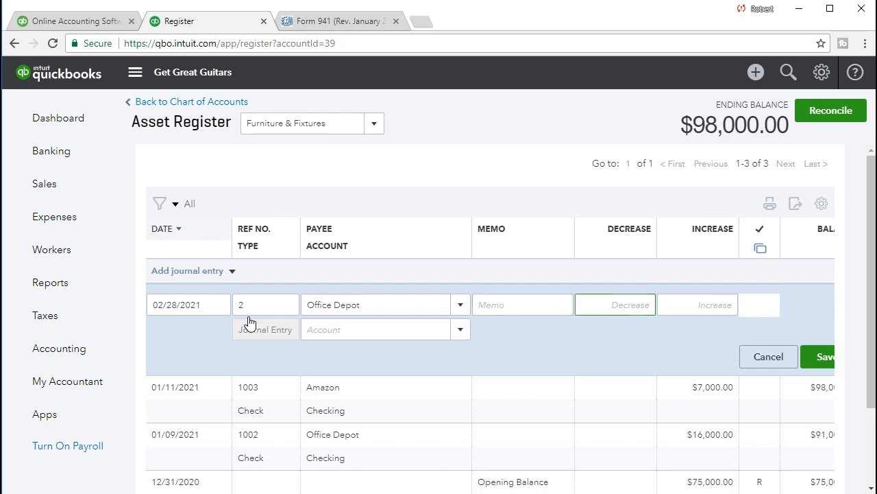
pyautogui.press('Tab')
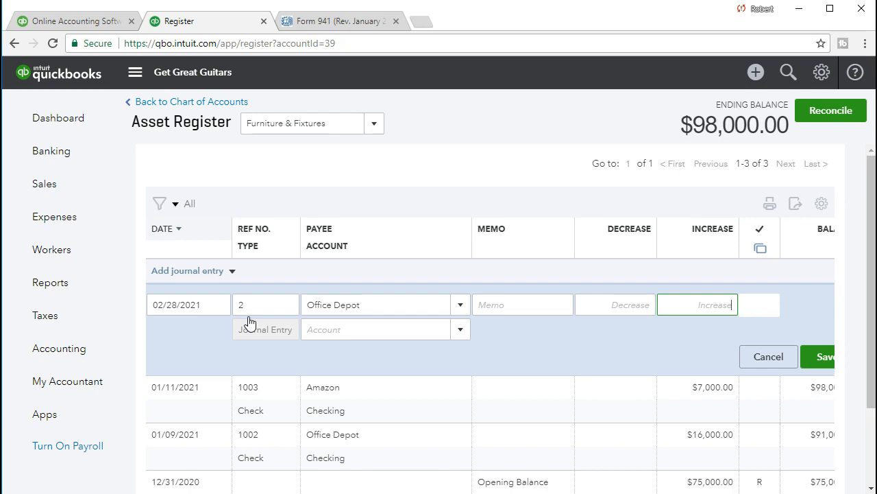
pyautogui.write('5000')
pyautogui.press('Tab')
pyautogui.press('Tab')
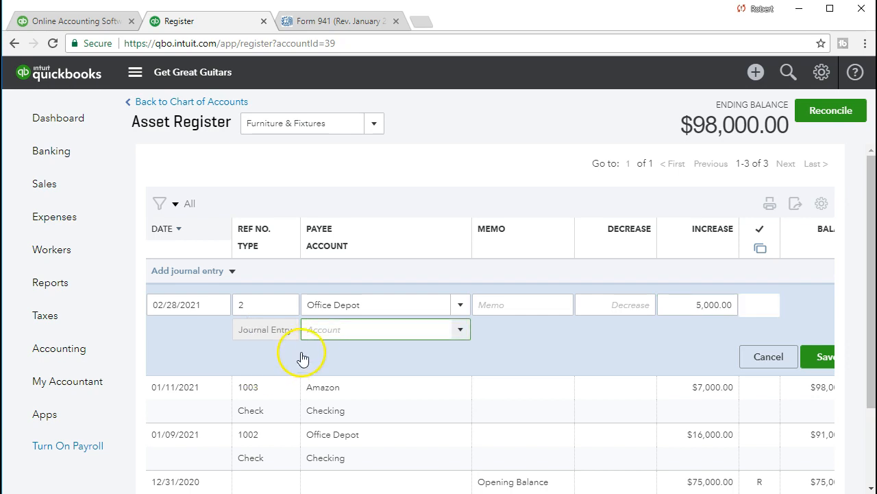
# - Assign Loan Payable as the offsetting account and save the journal entry
pyautogui.click(464, 332)
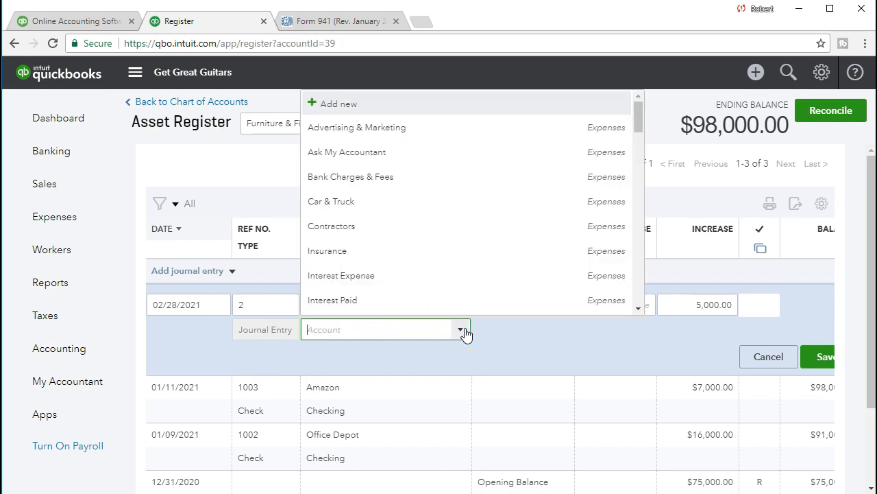
pyautogui.click(408, 331)
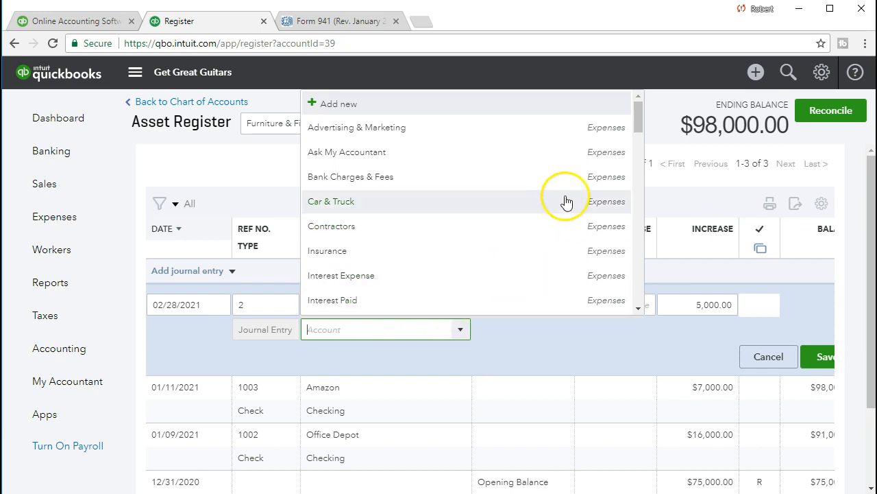
pyautogui.click(441, 330)
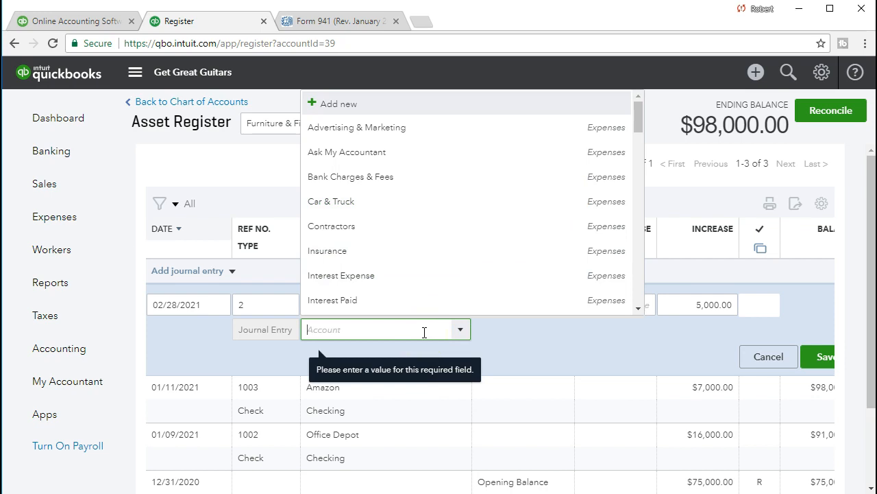
pyautogui.write('Loan Payable')
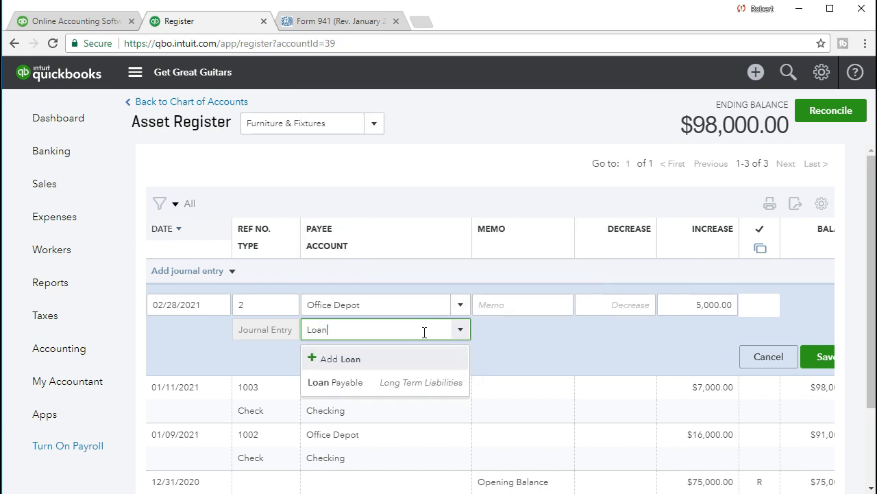
pyautogui.click(374, 382)
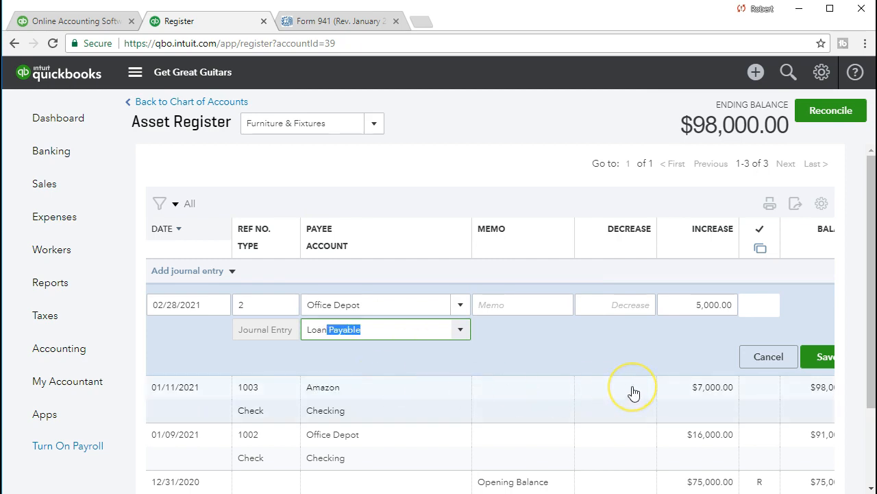
pyautogui.click(820, 358)
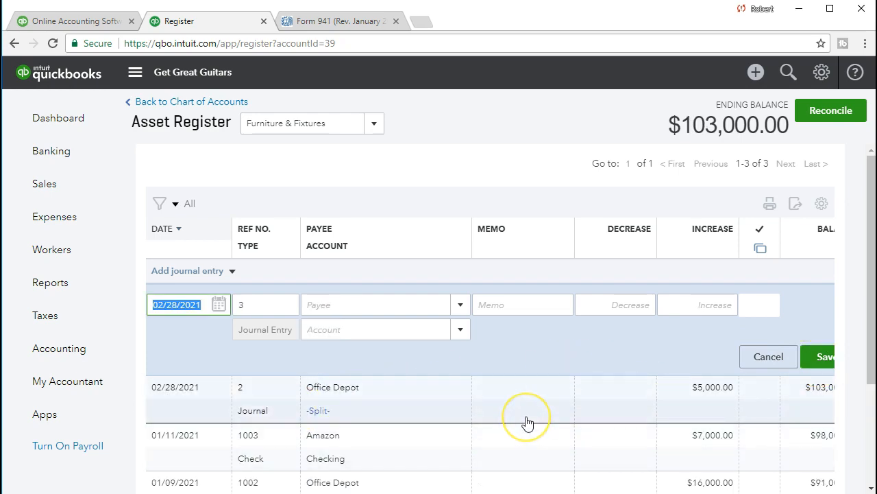
# - Discard the blank follow-up entry row so that the register shows only the recorded transactions
pyautogui.scroll(-1, 527, 421)
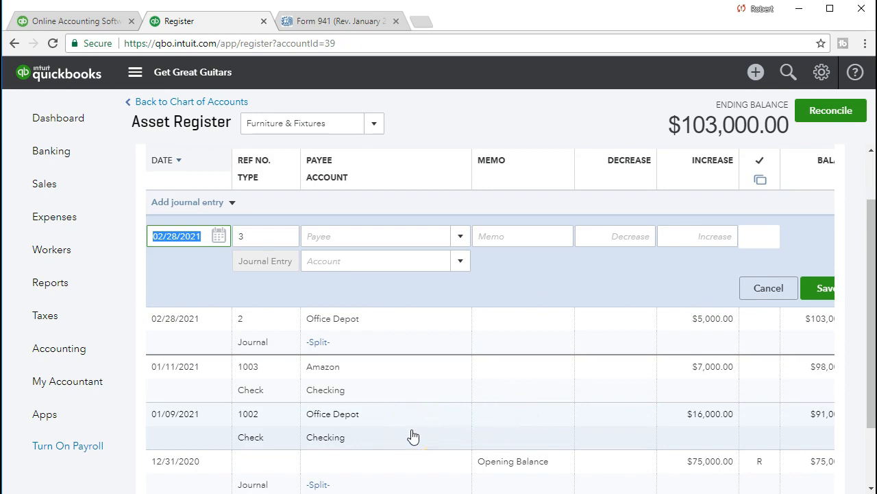
pyautogui.click(414, 364)
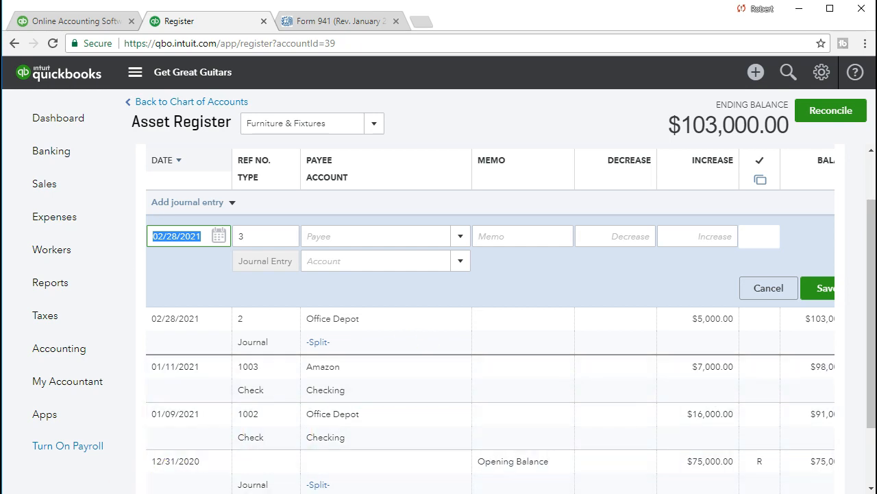
pyautogui.click(345, 304)
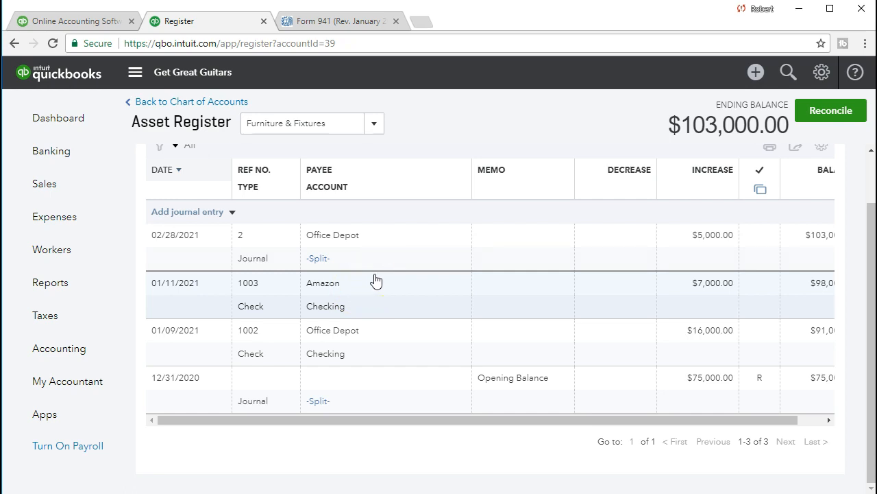
pyautogui.click(639, 268)
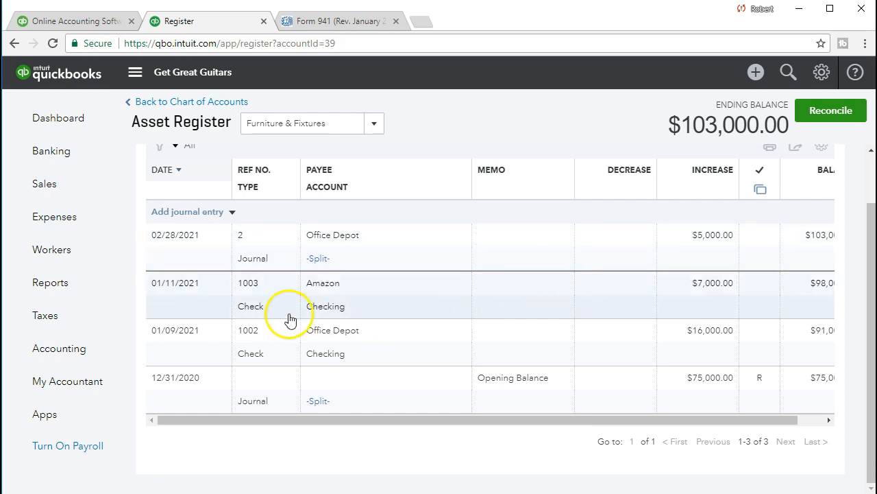
# - Open the Balance Sheet report from the frequently run reports
pyautogui.click(98, 294)
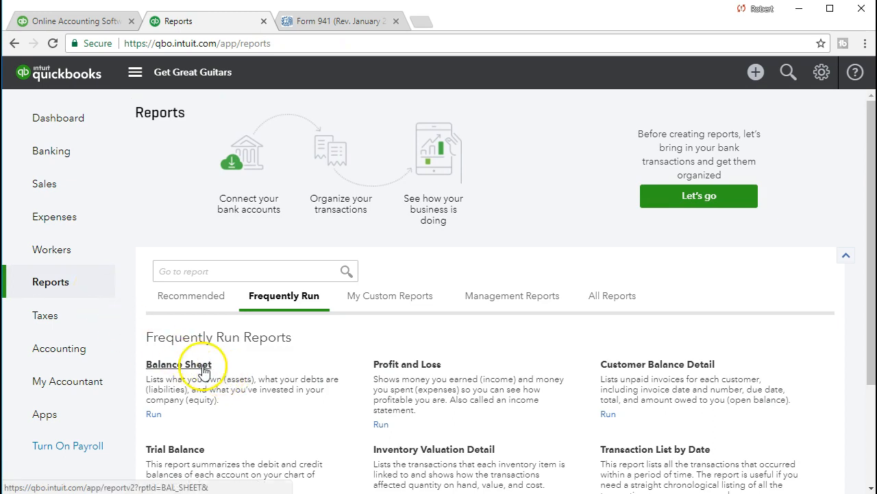
pyautogui.click(195, 367)
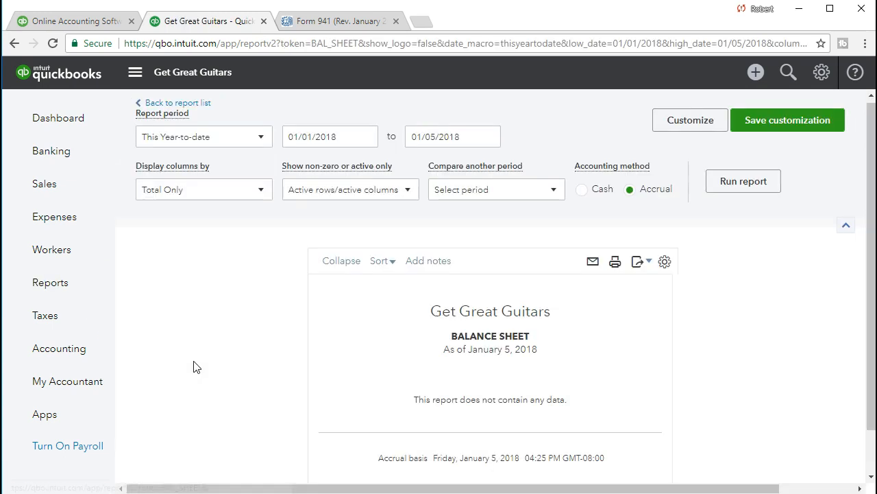
# - Set the balance sheet's report period to 02/01/2021 through 02/28/2021 and run the report
pyautogui.moveTo(336, 136); pyautogui.dragTo(281, 137)
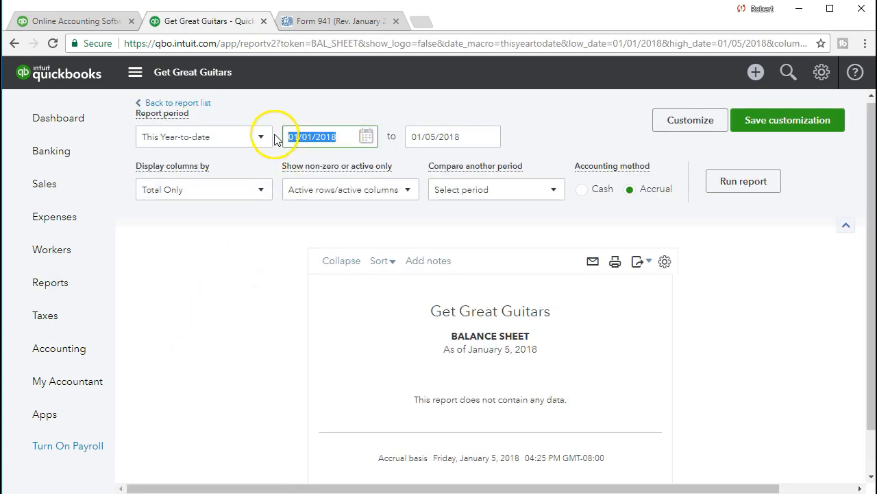
pyautogui.write('02')
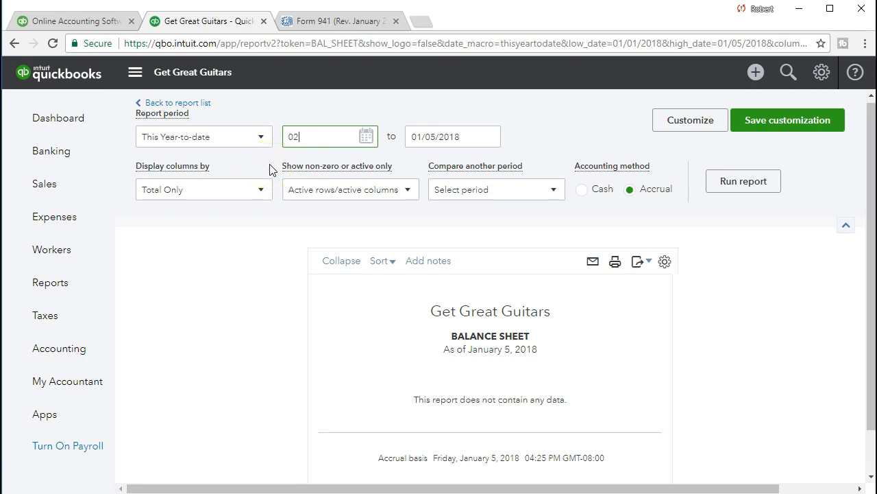
pyautogui.write('/01/2021')
pyautogui.press('Tab')
pyautogui.write('02/28/2021')
pyautogui.press('Tab')
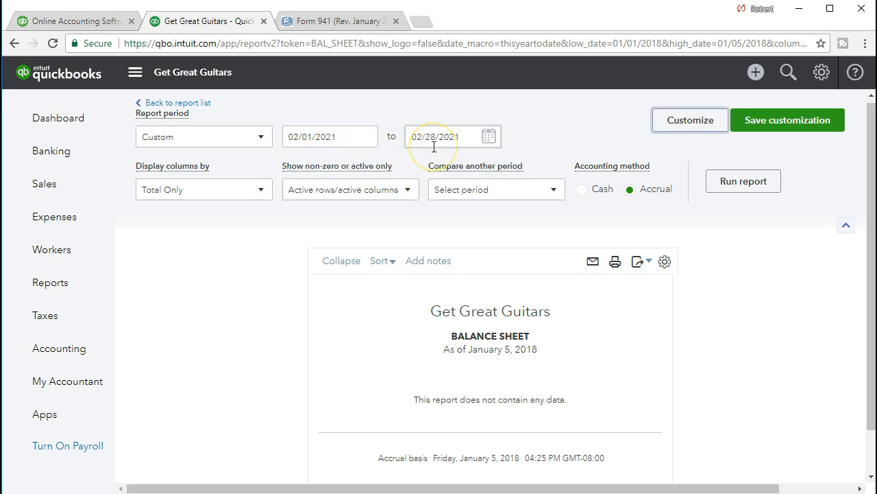
pyautogui.click(712, 195)
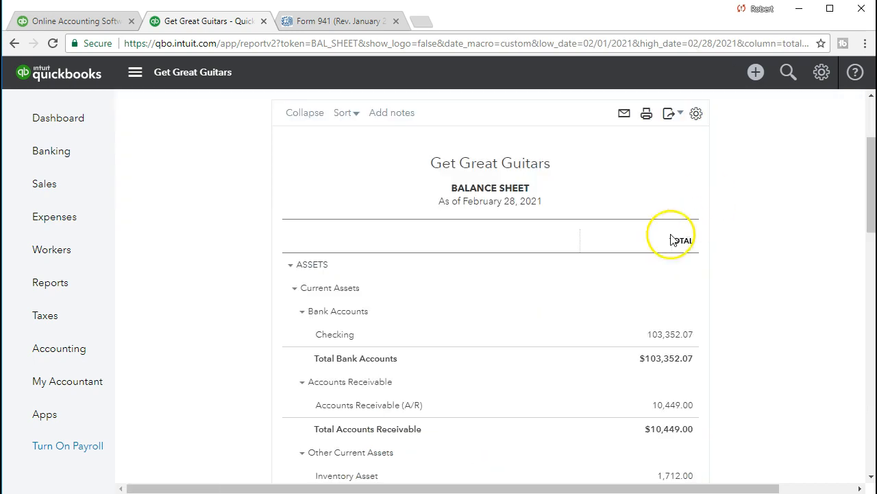
# - Review the balance sheet's assets and liabilities, and open the transaction report behind the Furniture & Fixtures balance
pyautogui.scroll(-4, 577, 322)
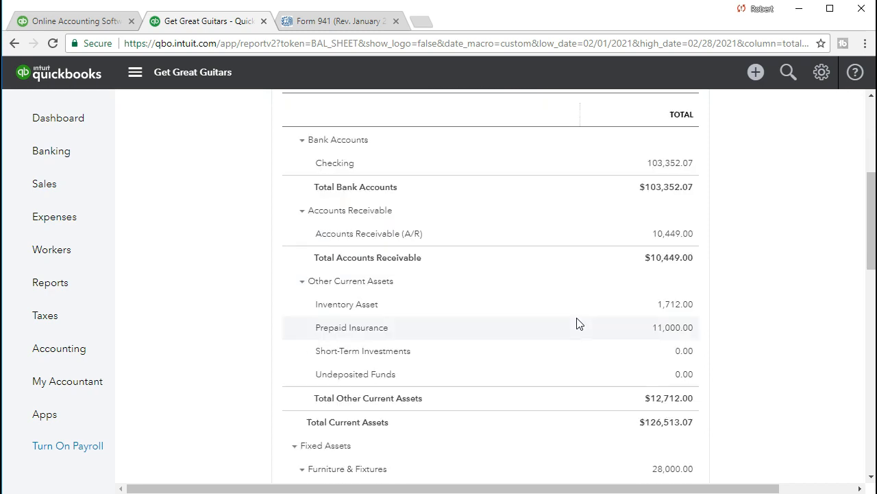
pyautogui.scroll(-5, 577, 324)
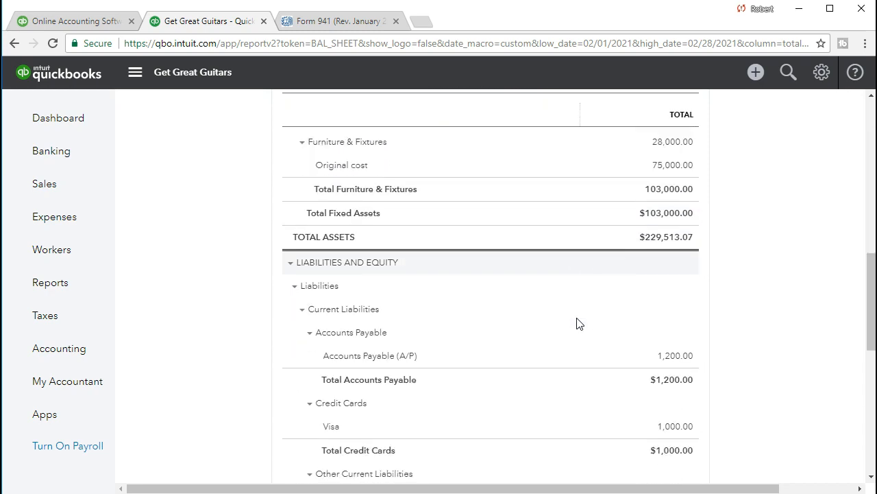
pyautogui.scroll(-1, 578, 324)
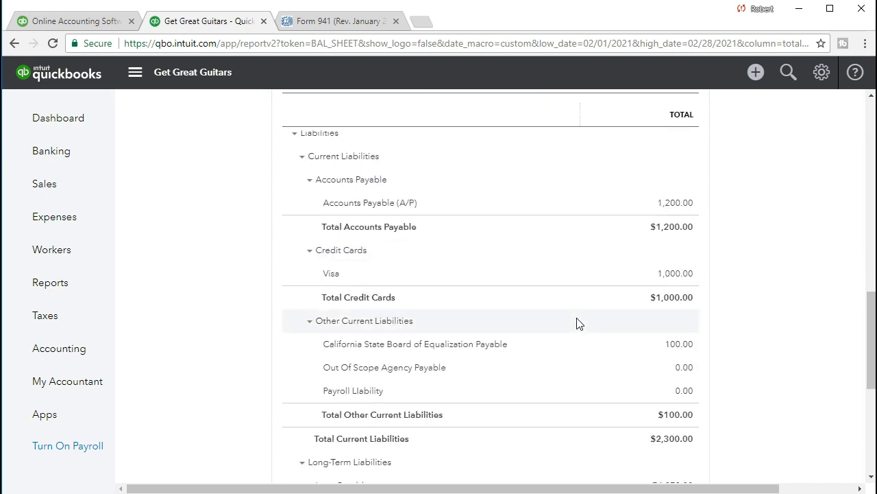
pyautogui.scroll(4, 577, 324)
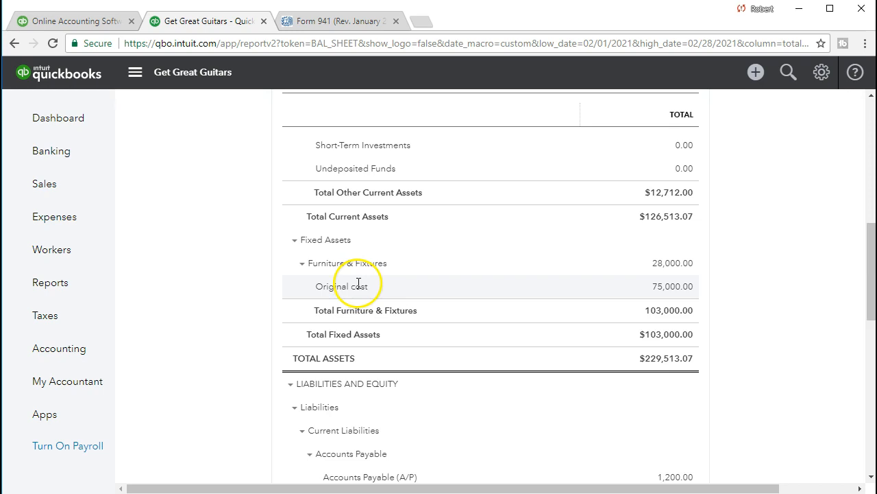
pyautogui.scroll(1, 359, 283)
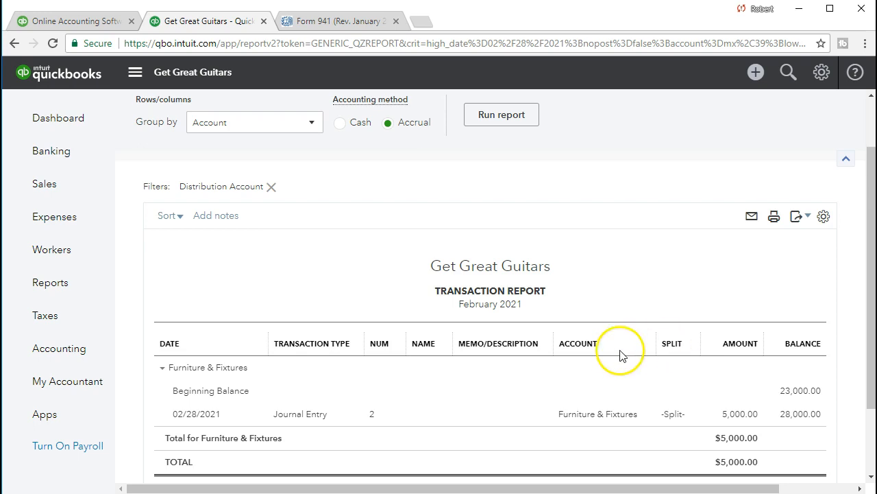
# - Open the 02/28/2021 journal entry from the Furniture & Fixtures transaction report, check its debit and credit lines, and close it
pyautogui.scroll(-1, 613, 357)
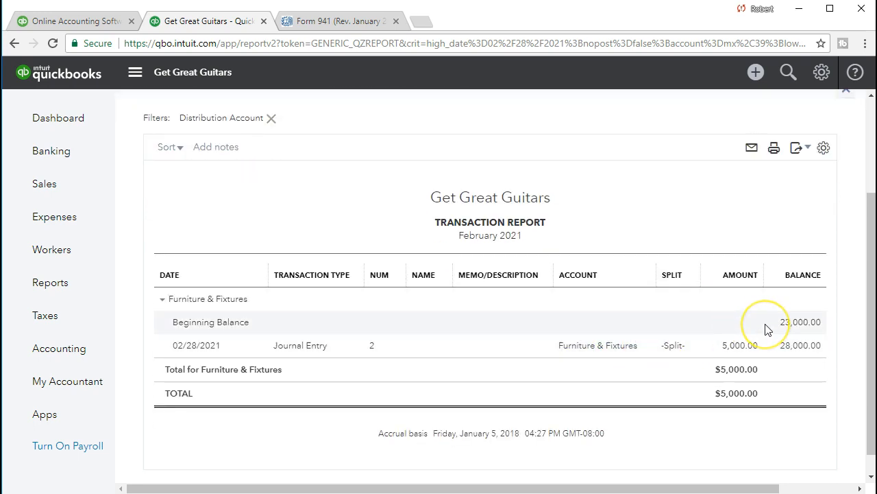
pyautogui.click(754, 347)
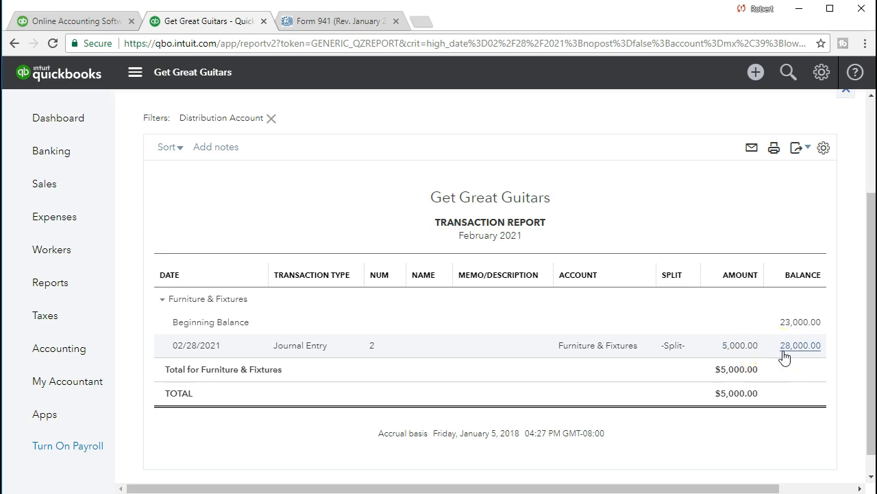
pyautogui.click(749, 349)
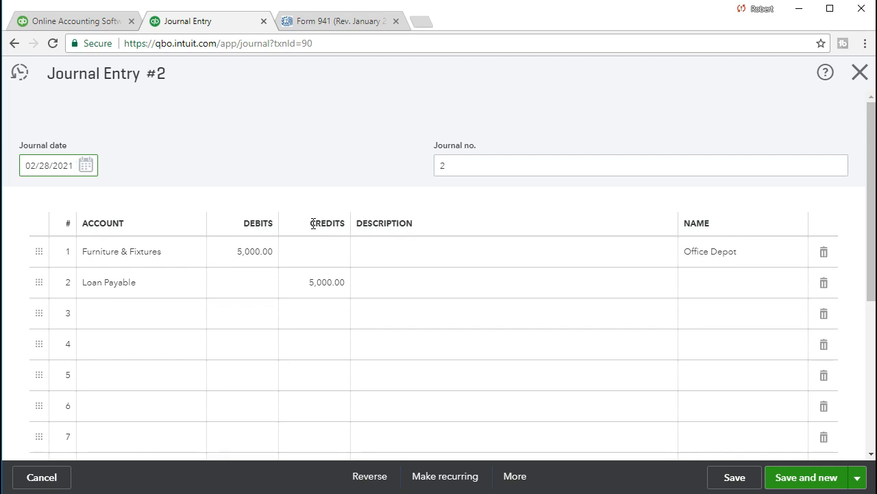
pyautogui.click(861, 77)
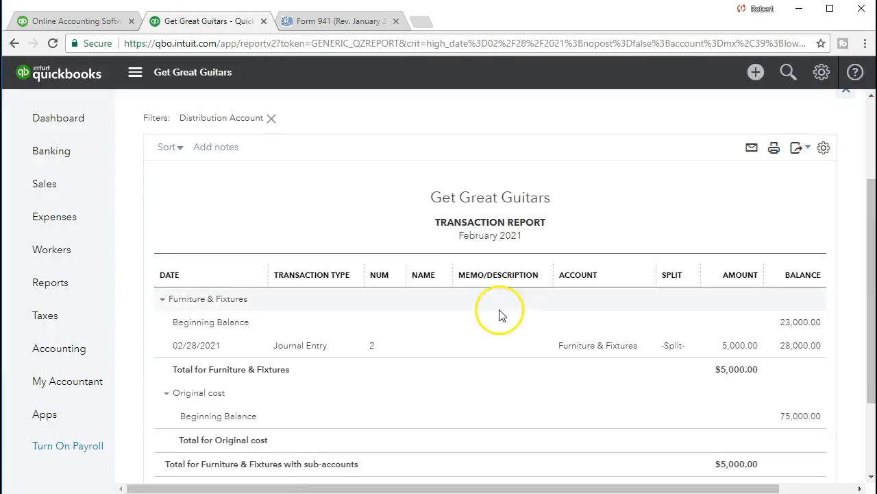
# - Return to the balance sheet and open the transaction report behind the Loan Payable balance under Long-Term Liabilities
pyautogui.scroll(3, 398, 368)
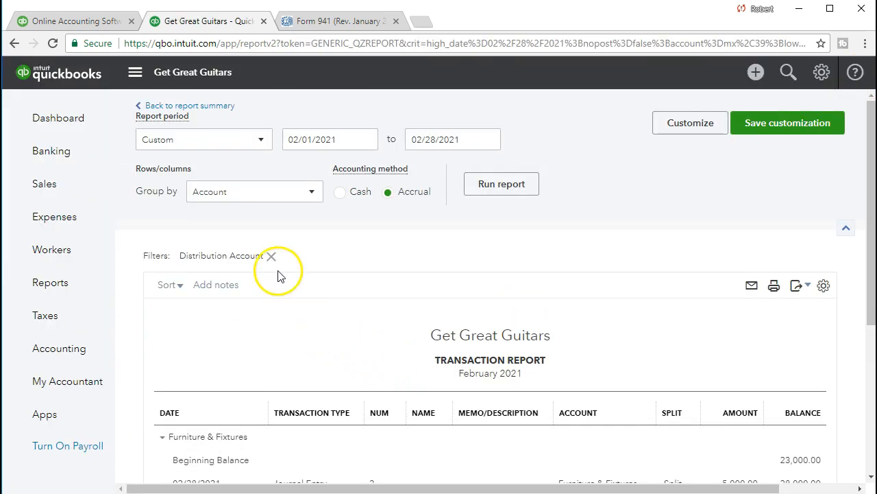
pyautogui.click(217, 113)
pyautogui.scroll(-3, 431, 315)
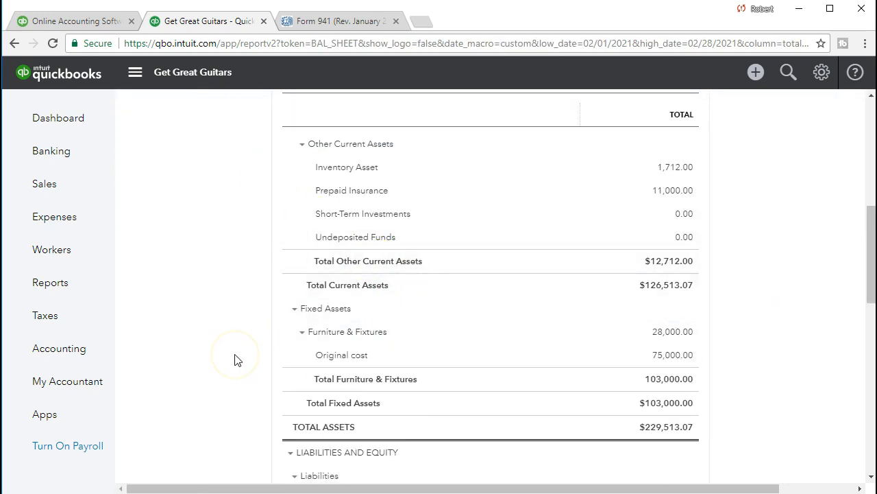
pyautogui.scroll(-4, 235, 360)
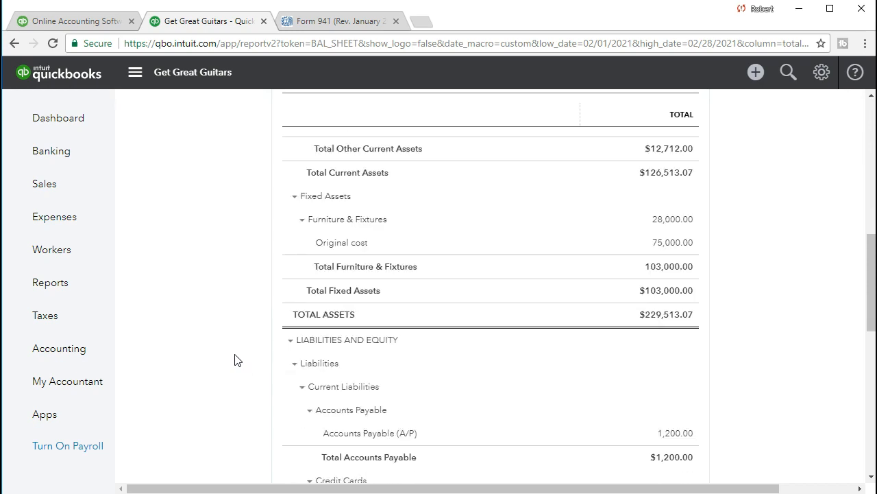
pyautogui.scroll(-3, 234, 360)
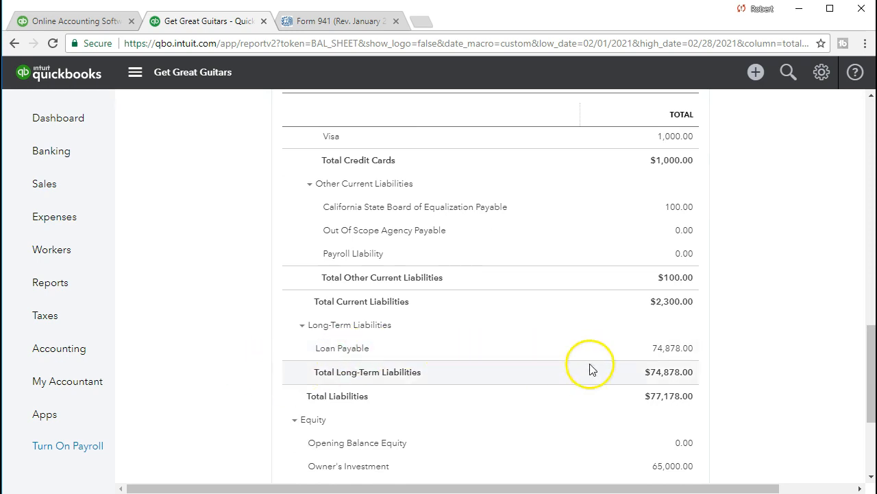
pyautogui.click(684, 351)
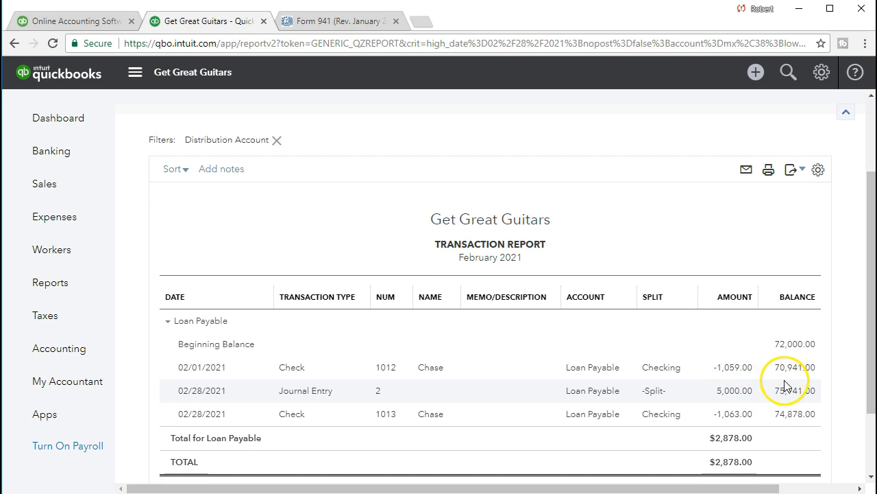
# - Open the 02/28/2021 journal entry from the Loan Payable transaction report to check its two account lines
pyautogui.click(747, 375)
pyautogui.click(744, 392)
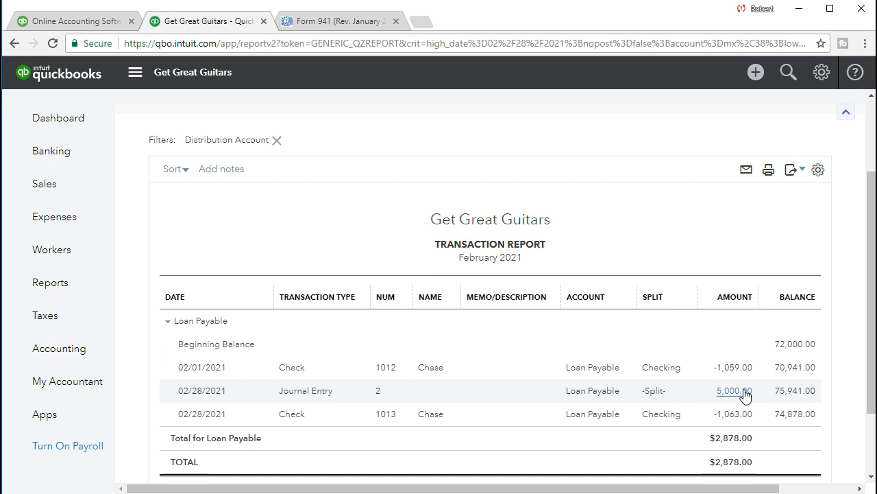
pyautogui.click(736, 395)
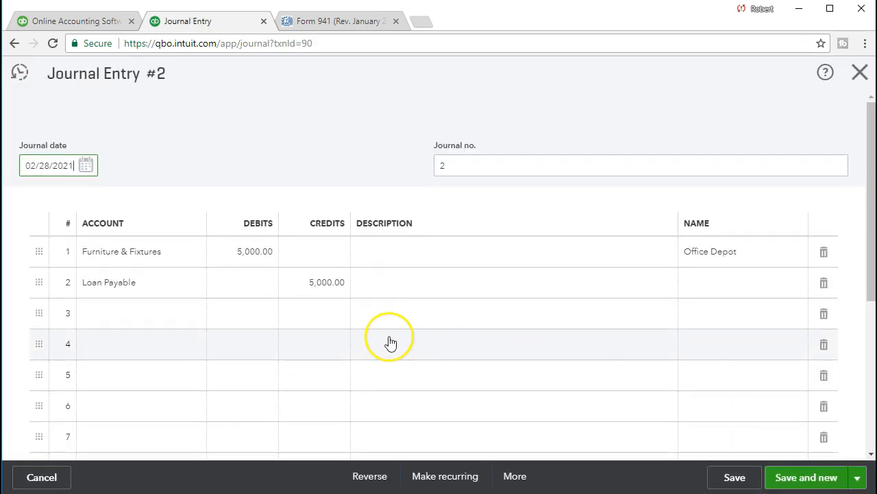
pyautogui.click(378, 354)
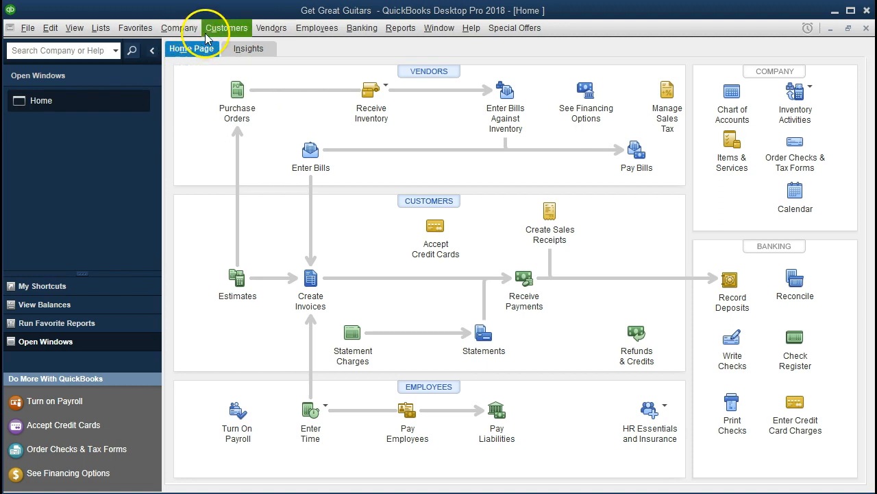
pyautogui.click(179, 28)
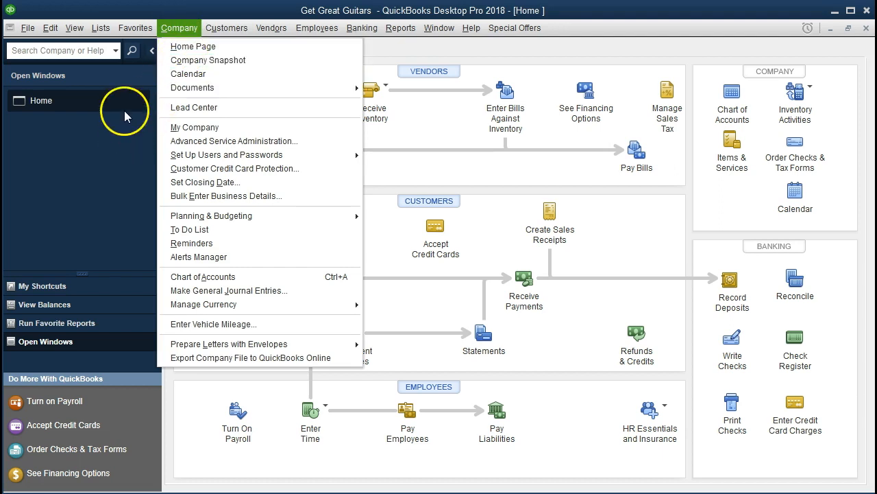
pyautogui.click(74, 27)
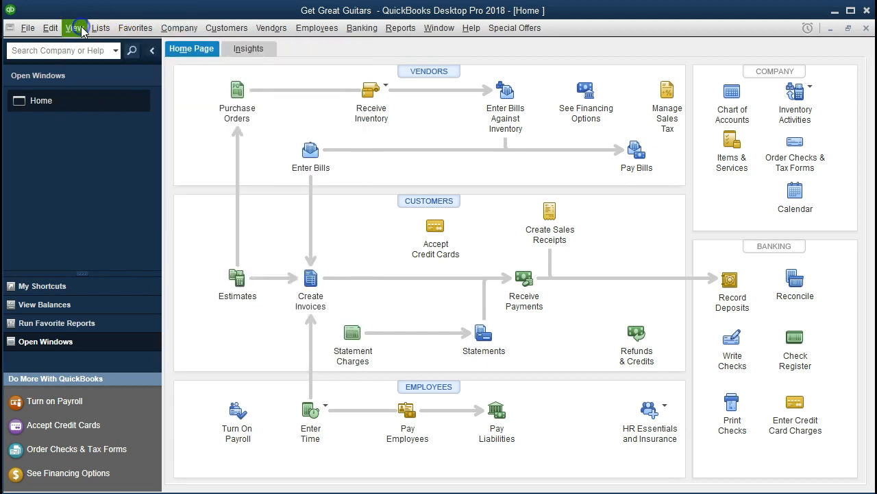
pyautogui.click(75, 28)
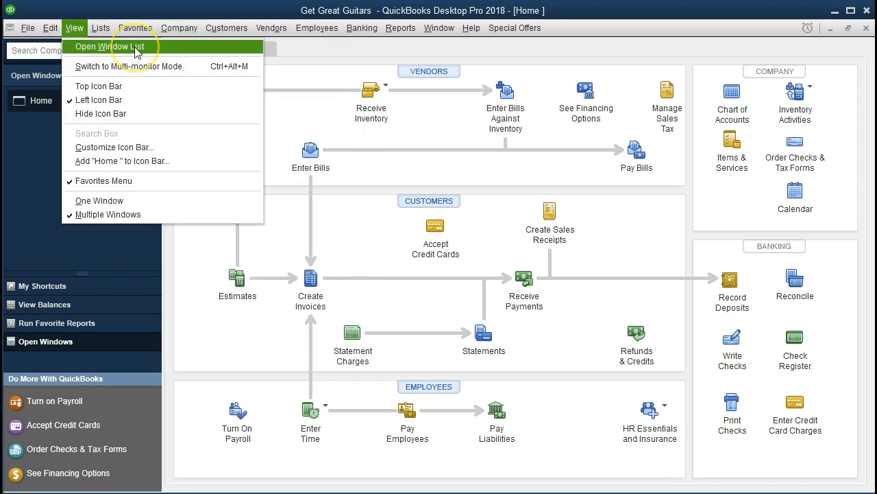
pyautogui.click(27, 143)
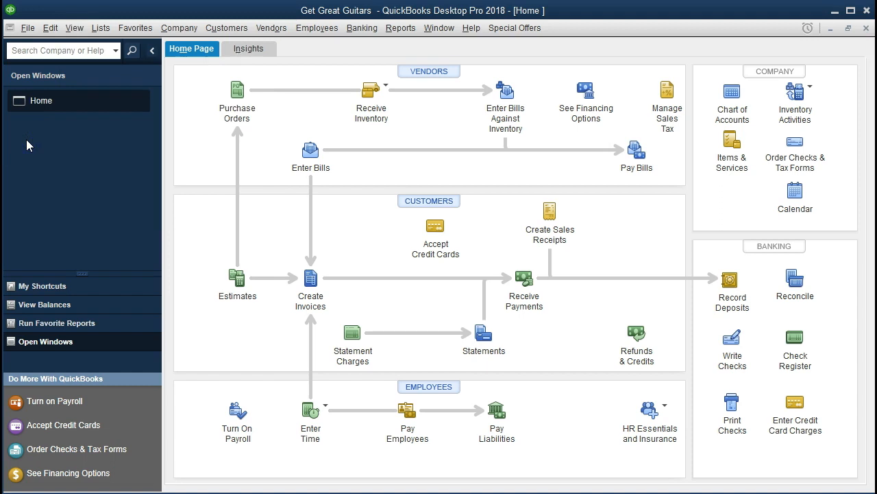
pyautogui.click(27, 28)
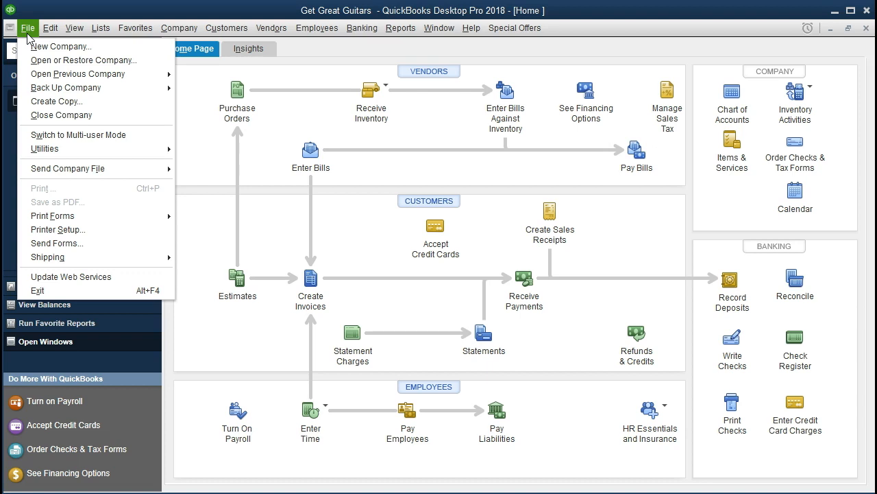
pyautogui.click(27, 32)
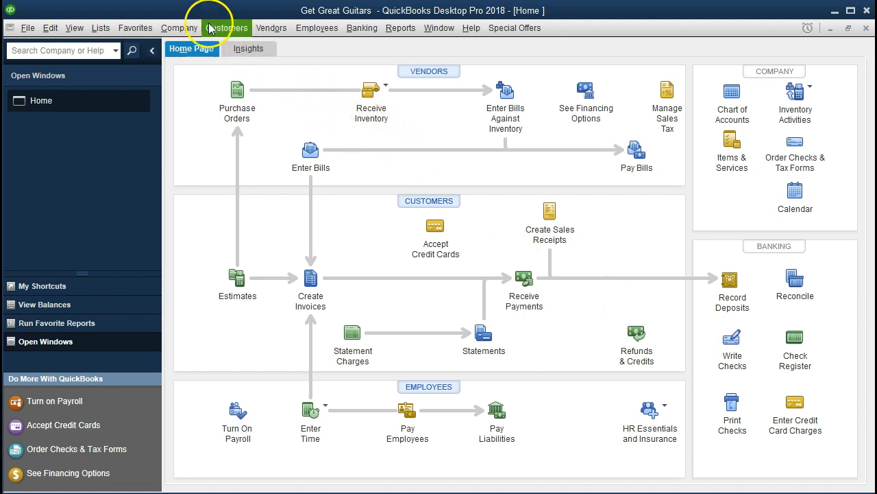
# - In QuickBooks Desktop, open the account register for Furniture and Equipment
pyautogui.click(180, 28)
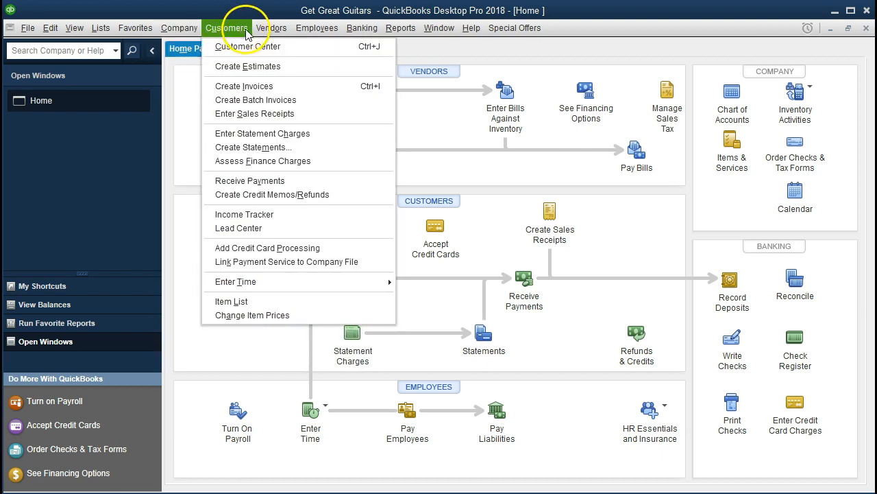
pyautogui.moveTo(340, 34)
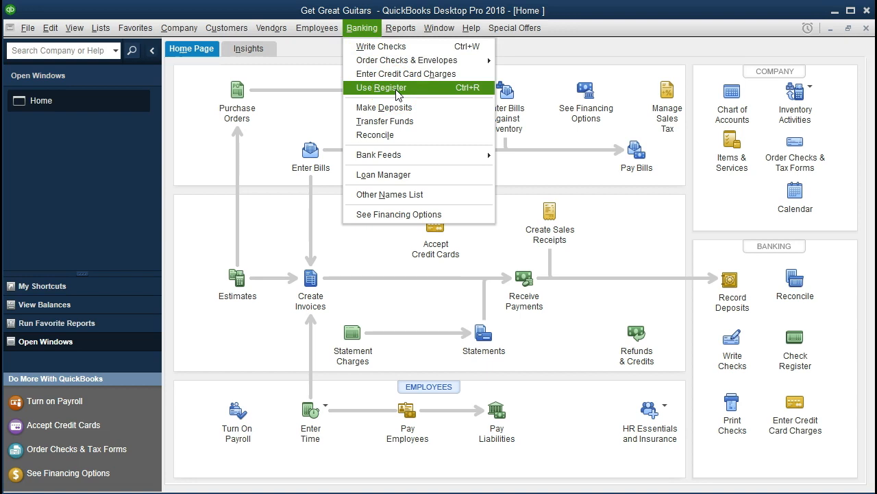
pyautogui.click(425, 90)
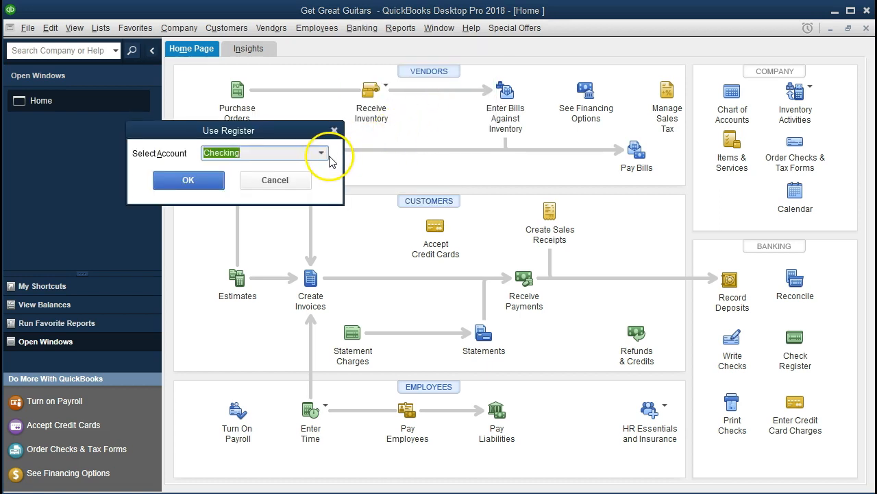
pyautogui.click(320, 152)
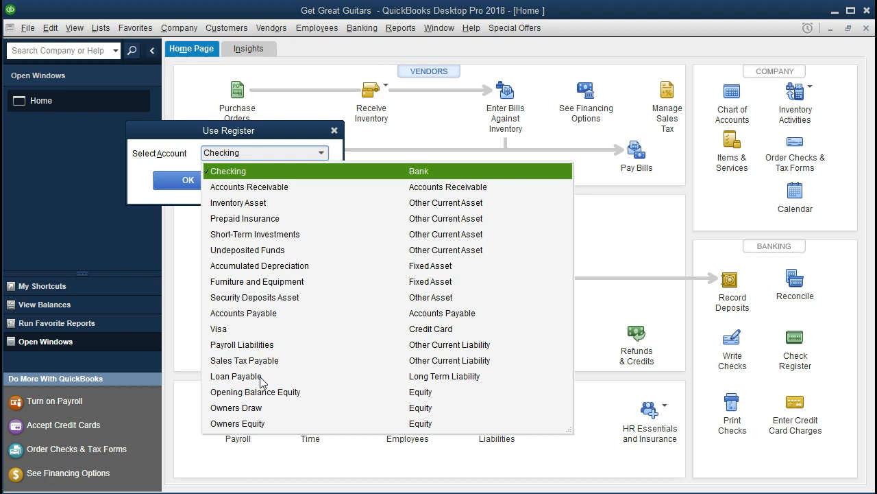
pyautogui.click(278, 287)
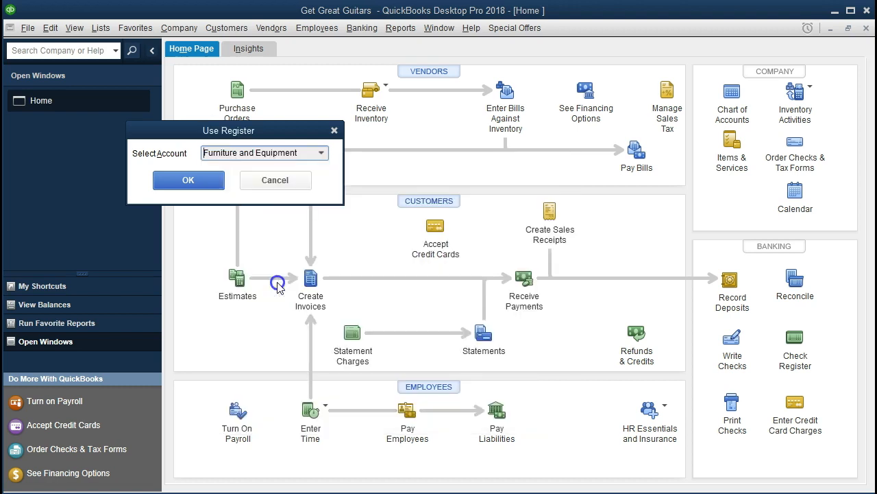
pyautogui.click(200, 184)
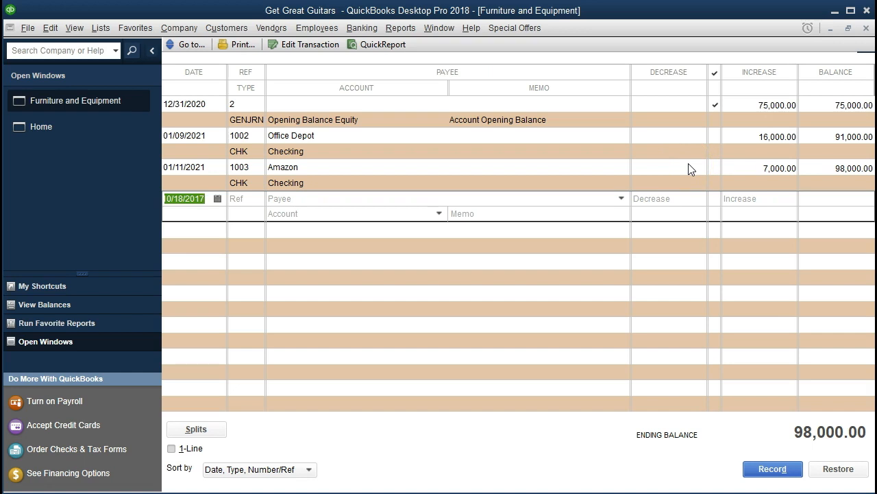
# - Date the new Furniture and Equipment register entry 02/28/2021 and leave its reference number blank
pyautogui.write('0')
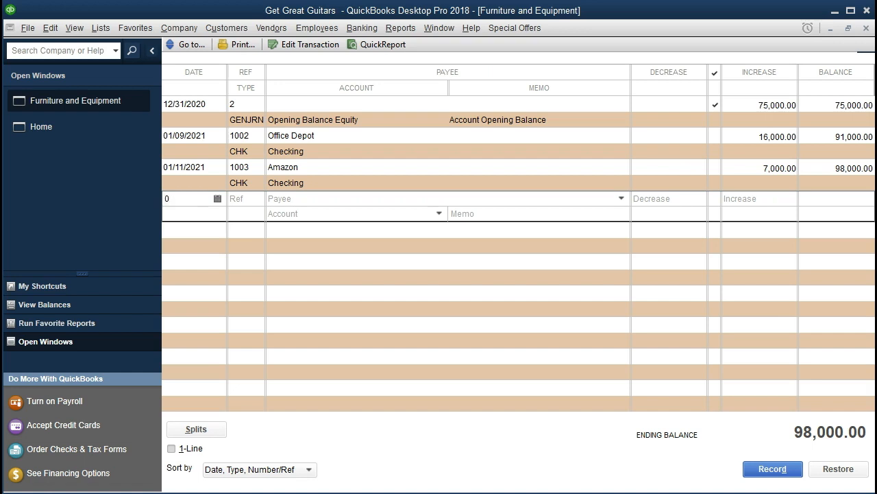
pyautogui.write('221')
pyautogui.press('BackSpace')
pyautogui.press('BackSpace')
pyautogui.write('282021')
pyautogui.press('Tab')
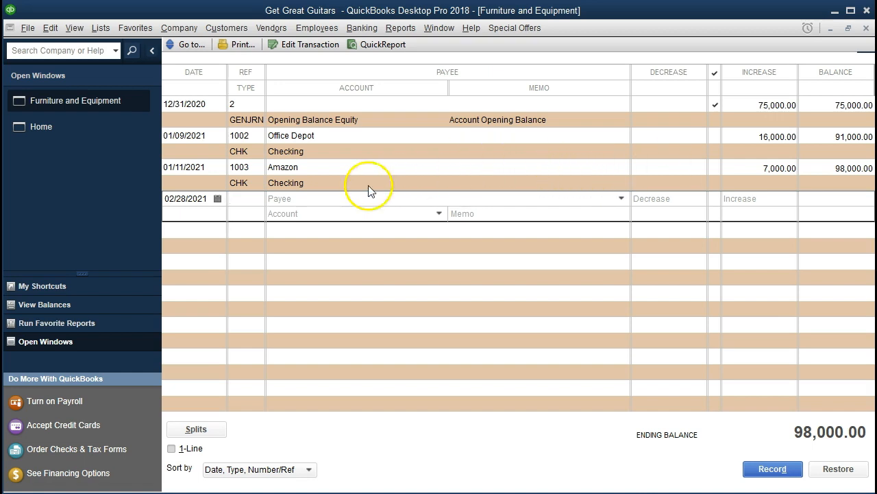
# - Set the new register entry's payee to Office Depot and enter an increase of 5,000.00
pyautogui.press('Tab')
pyautogui.write('Off')
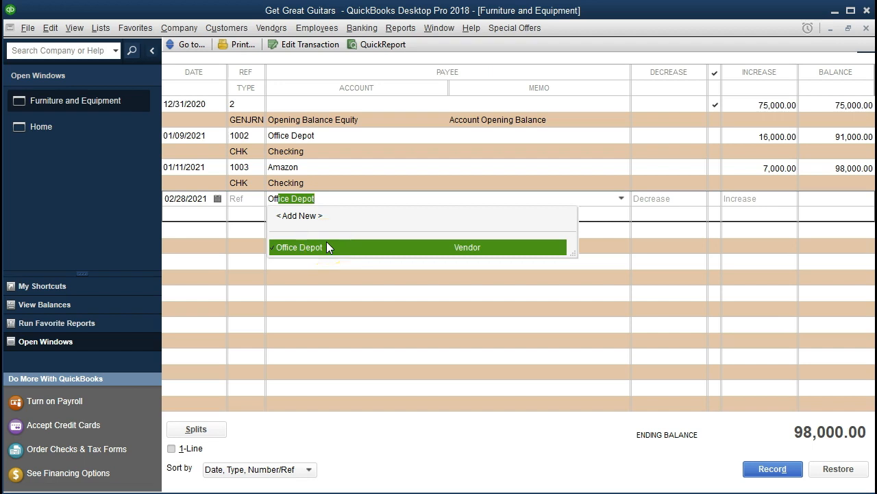
pyautogui.press('Tab')
pyautogui.press('Tab')
pyautogui.press('Tab')
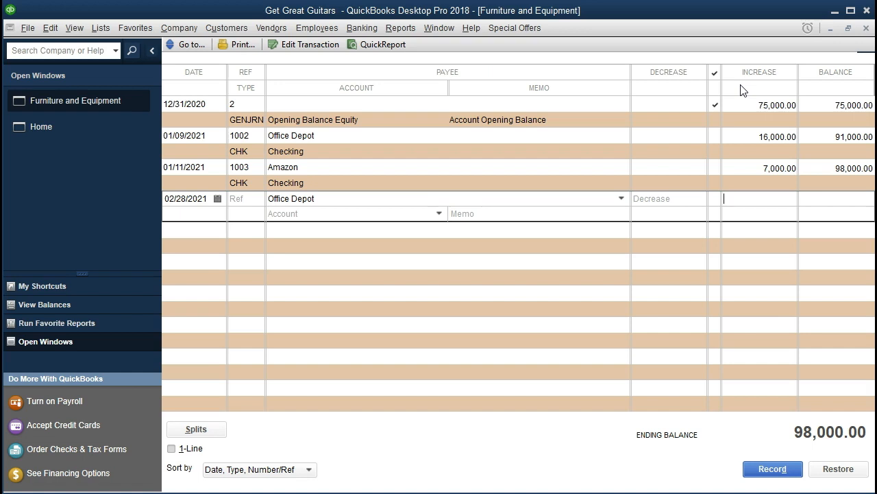
pyautogui.write('5000')
pyautogui.press('Tab')
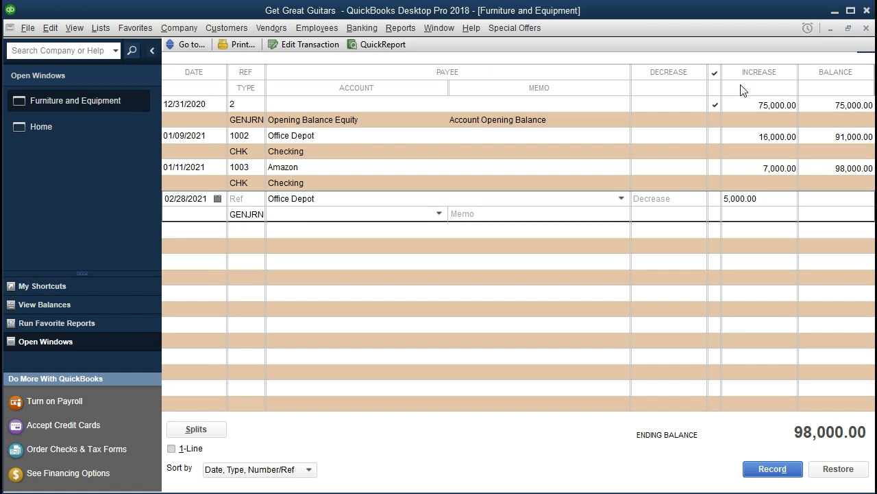
# - Assign the Office Depot register entry to the Loan Payable account, leave its memo blank, and record it
pyautogui.click(438, 213)
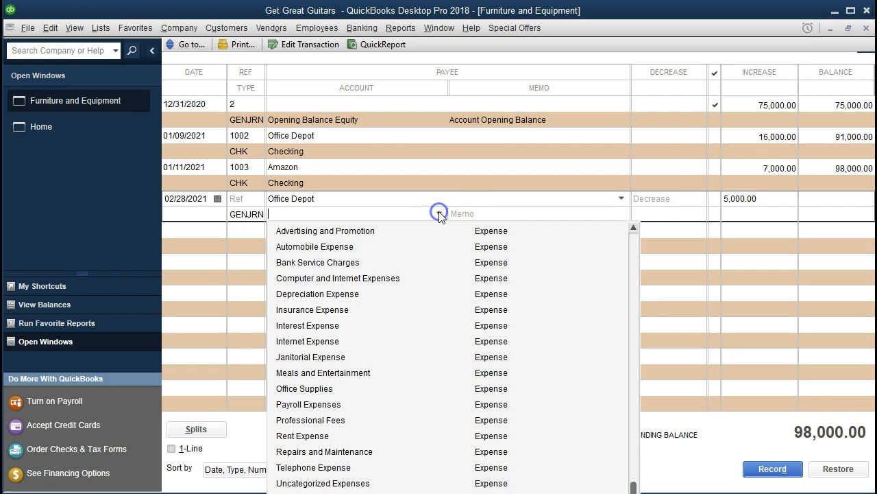
pyautogui.scroll(6, 386, 264)
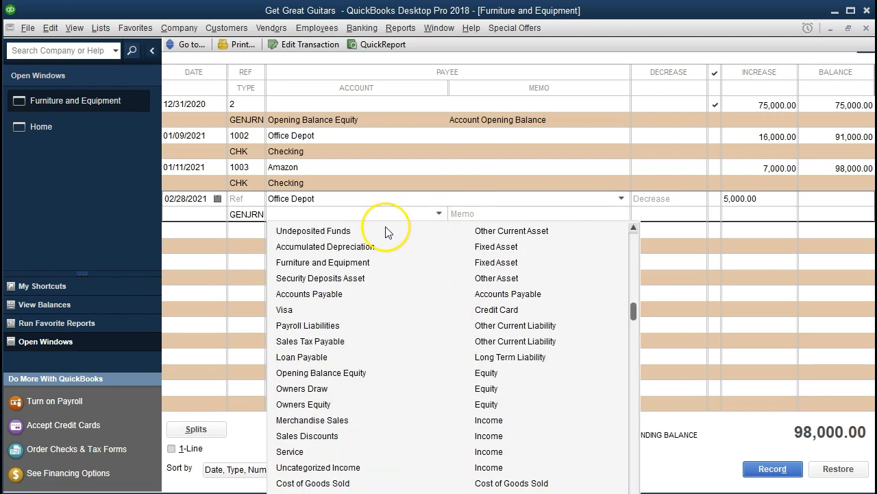
pyautogui.write('Loan Payable')
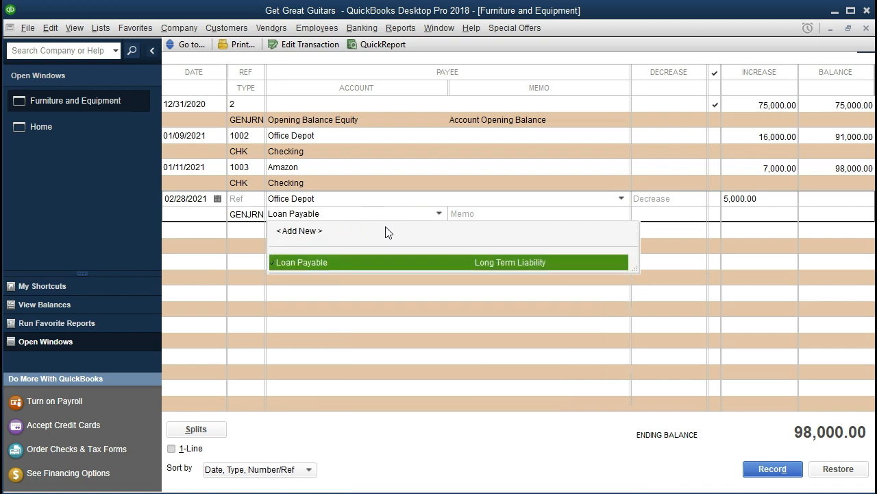
pyautogui.click(361, 255)
pyautogui.click(296, 391)
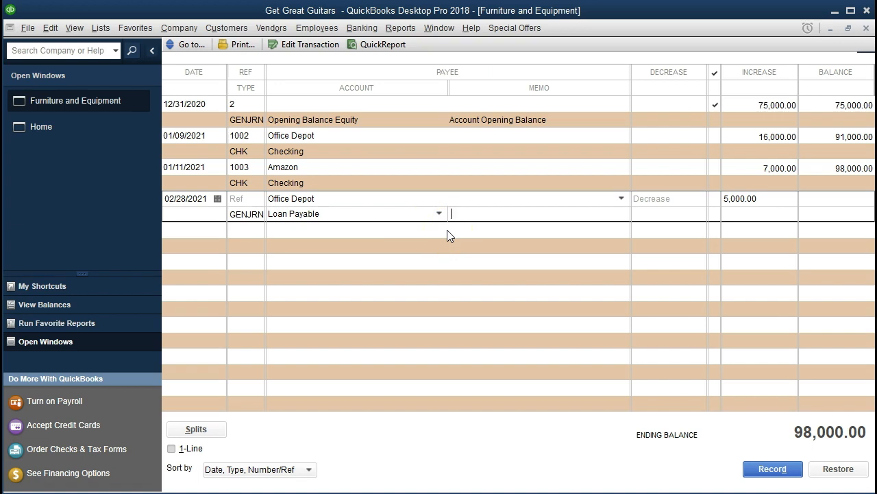
pyautogui.press('Return')
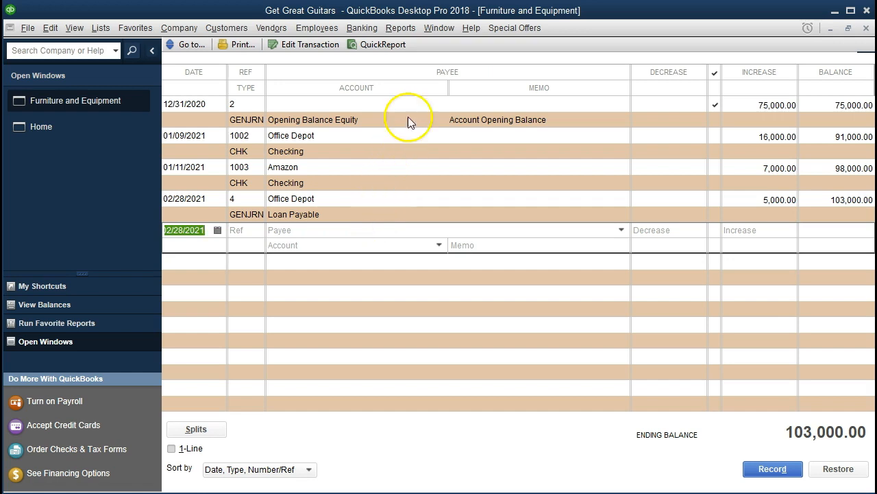
# - Open the Balance Sheet Standard report from the company and financial reports
pyautogui.click(408, 33)
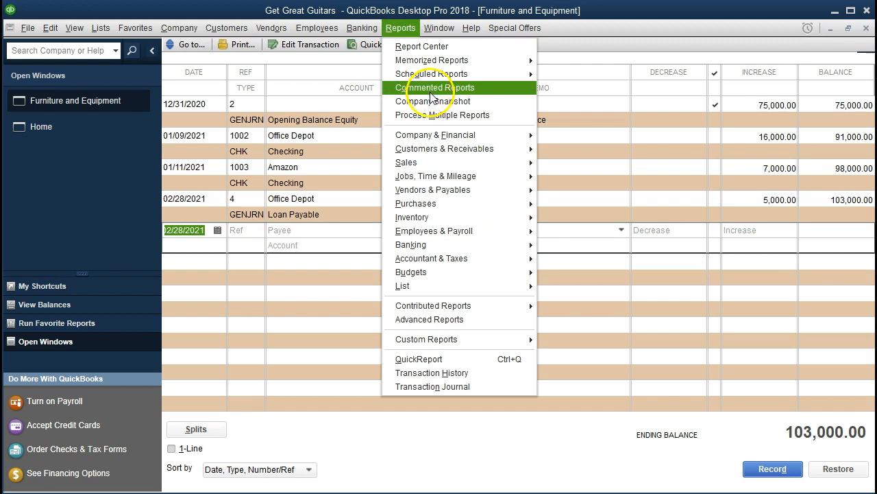
pyautogui.moveTo(450, 135)
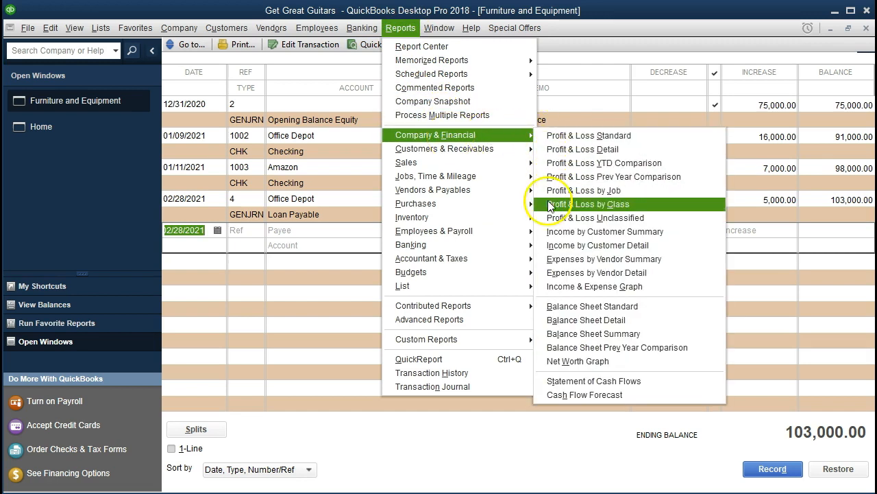
pyautogui.click(675, 306)
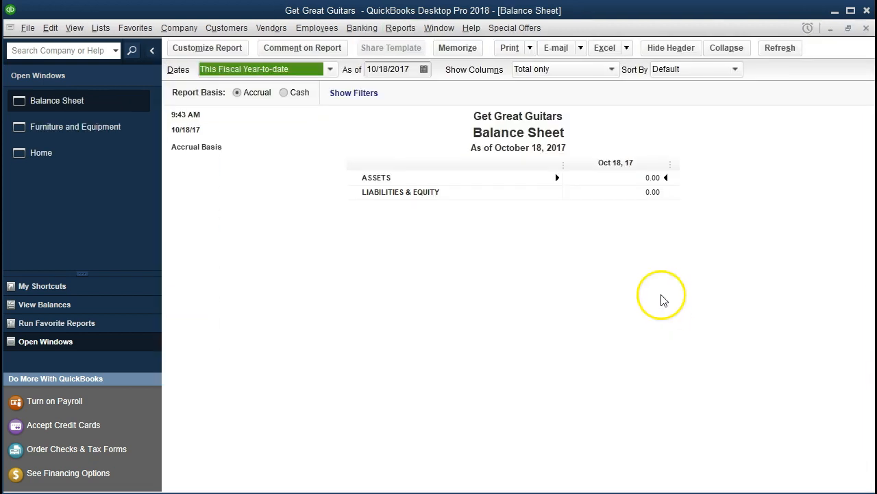
# - Customize the balance sheet's date range to run from 01/01/2021 to 12/31/2021
pyautogui.click(193, 53)
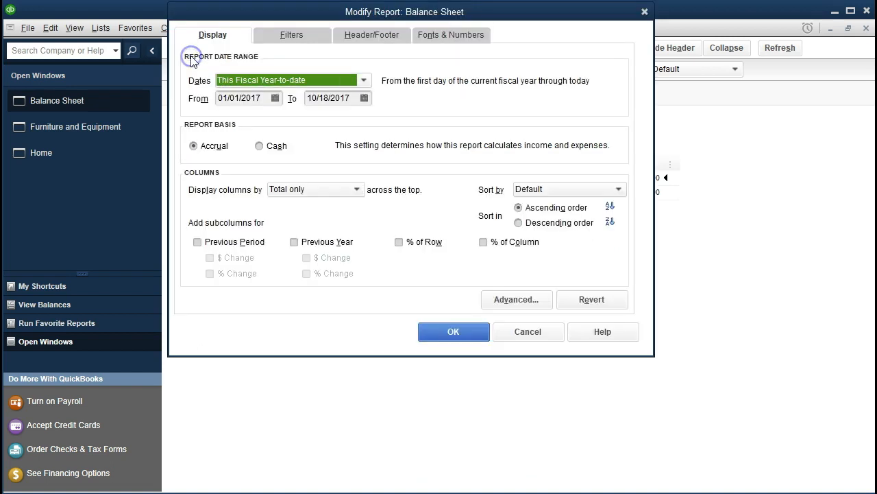
pyautogui.press('Tab')
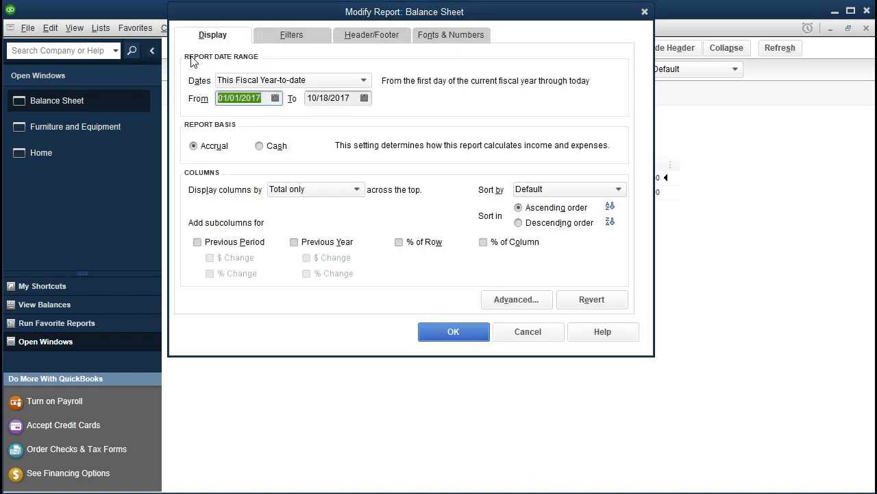
pyautogui.write('010121')
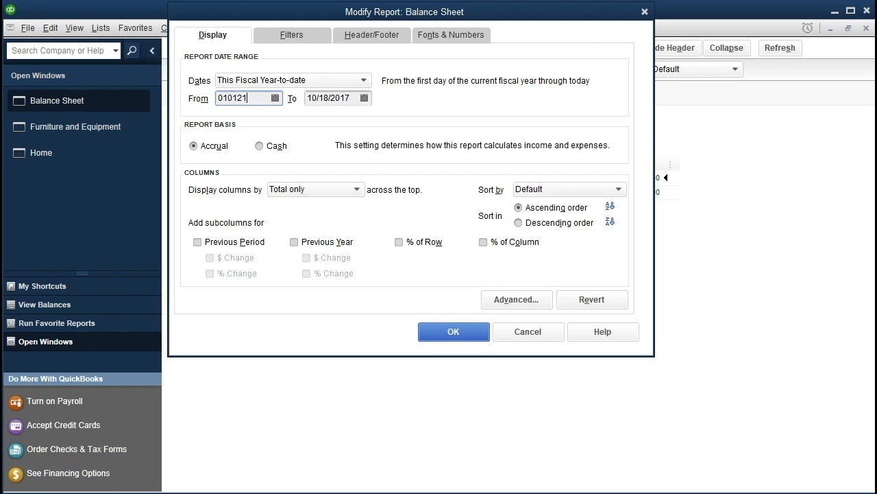
pyautogui.press('Tab')
pyautogui.write('12/31/202')
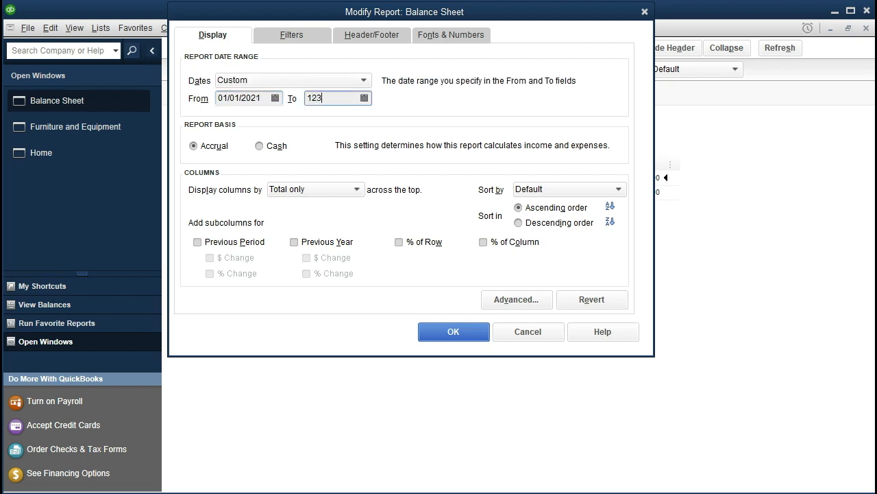
pyautogui.write('12')
pyautogui.press('Tab')
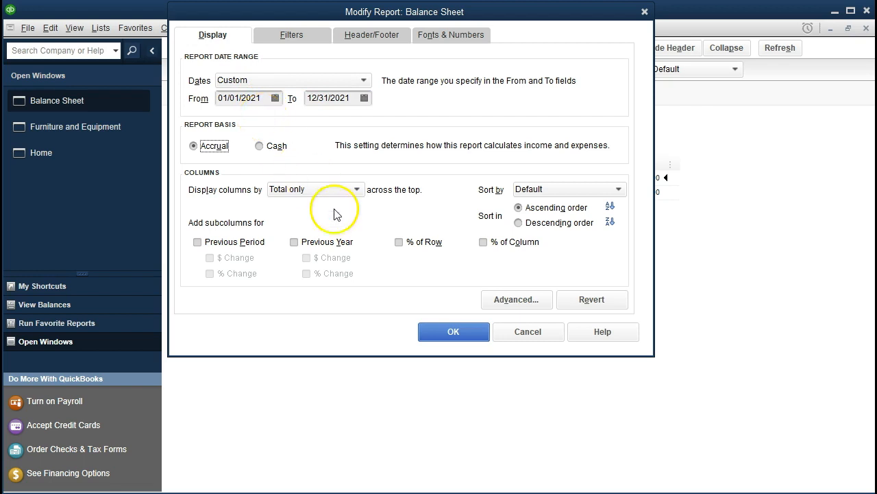
pyautogui.click(432, 331)
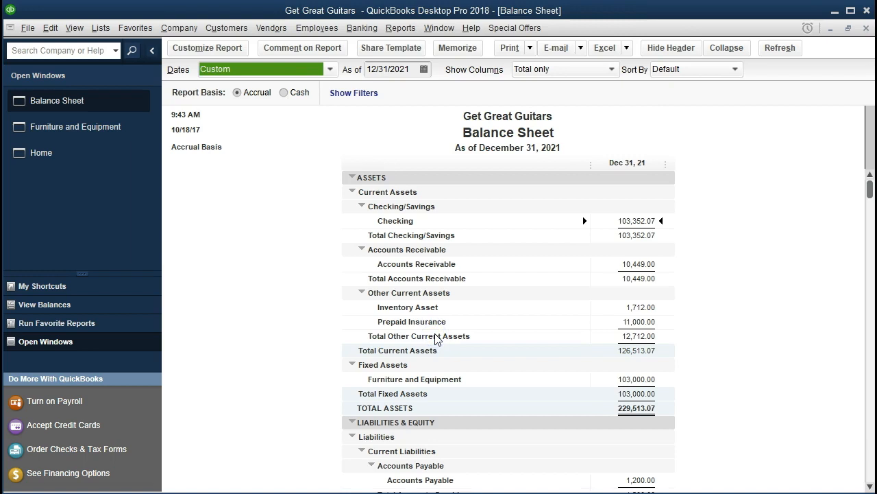
# - Trace the Furniture and Equipment balance to its 02/28/2021 Office Depot journal entry, then return to the balance sheet
pyautogui.click(515, 278)
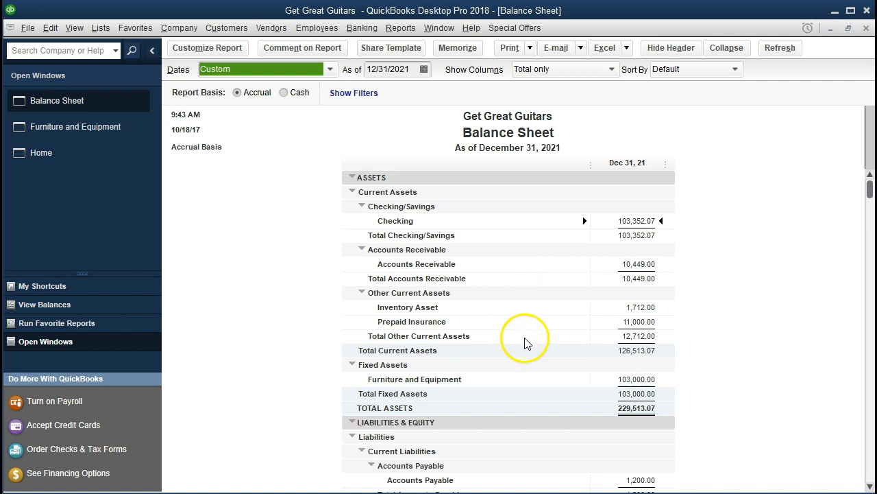
pyautogui.click(639, 381)
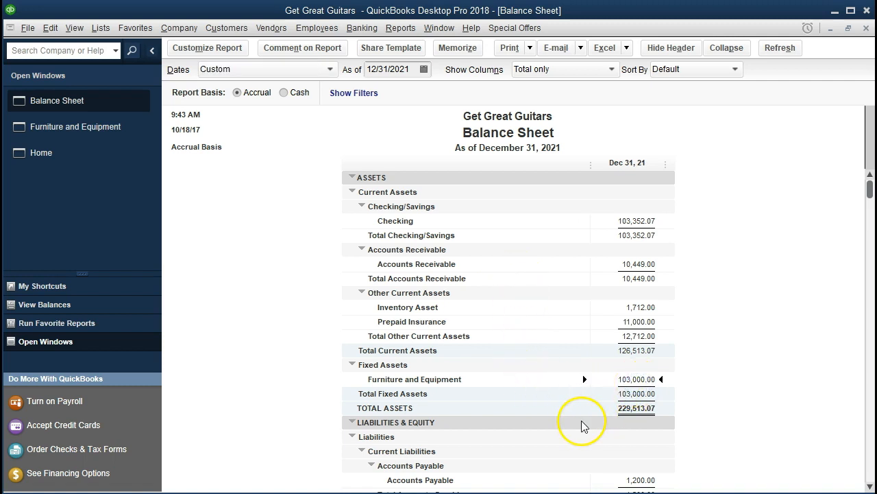
pyautogui.doubleClick(631, 379)
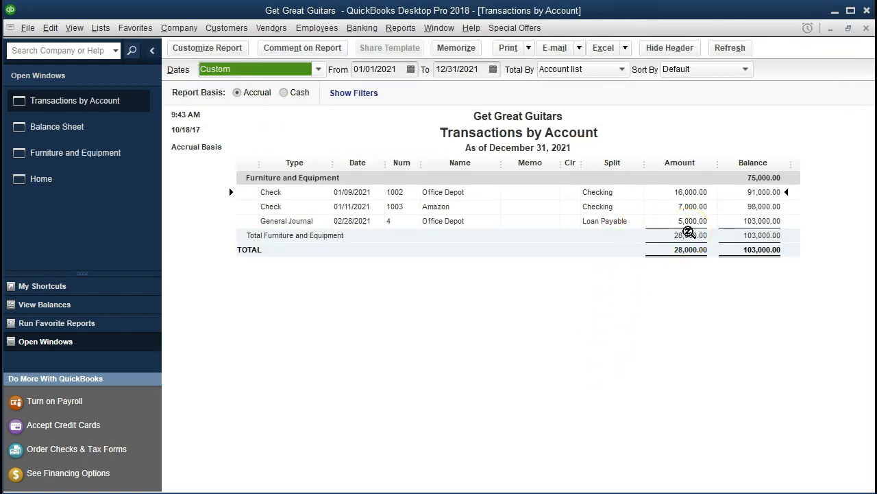
pyautogui.doubleClick(662, 222)
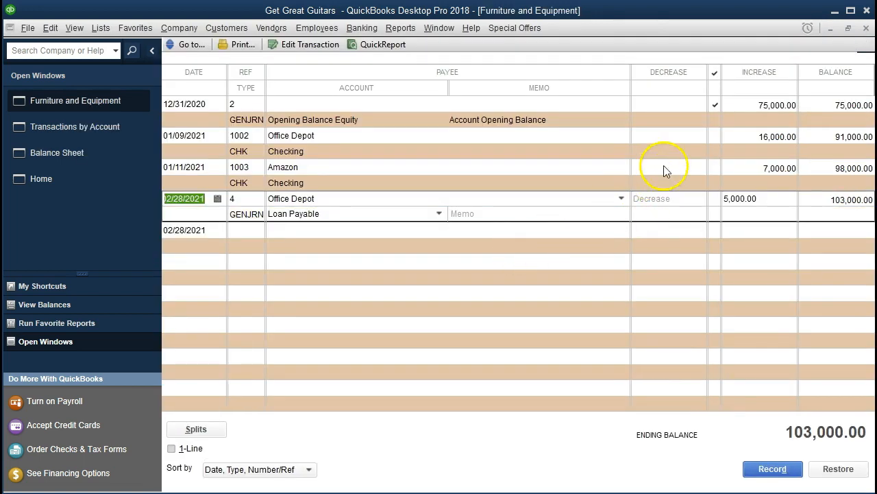
pyautogui.click(867, 28)
pyautogui.click(867, 29)
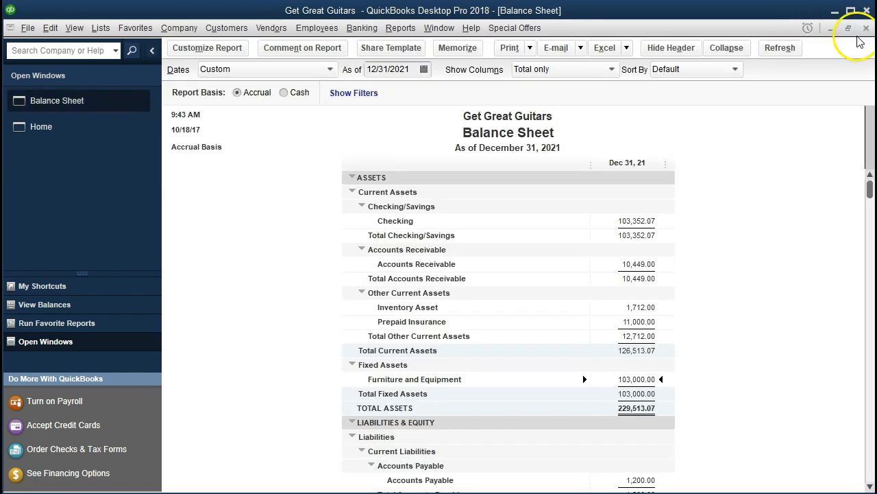
# - Trace the Loan Payable balance under Long Term Liabilities to its 02/28/2021 Office Depot journal entry, and return to the transaction report
pyautogui.scroll(-4, 755, 265)
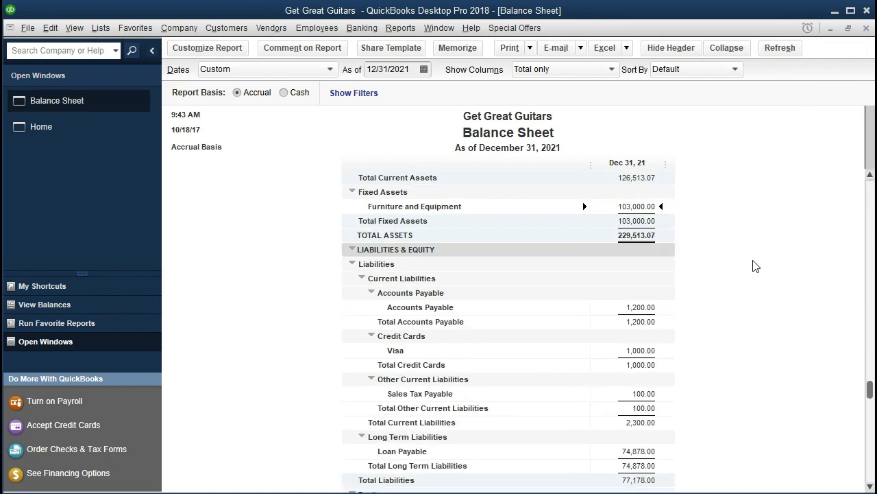
pyautogui.scroll(-1, 754, 265)
pyautogui.scroll(-1, 754, 265)
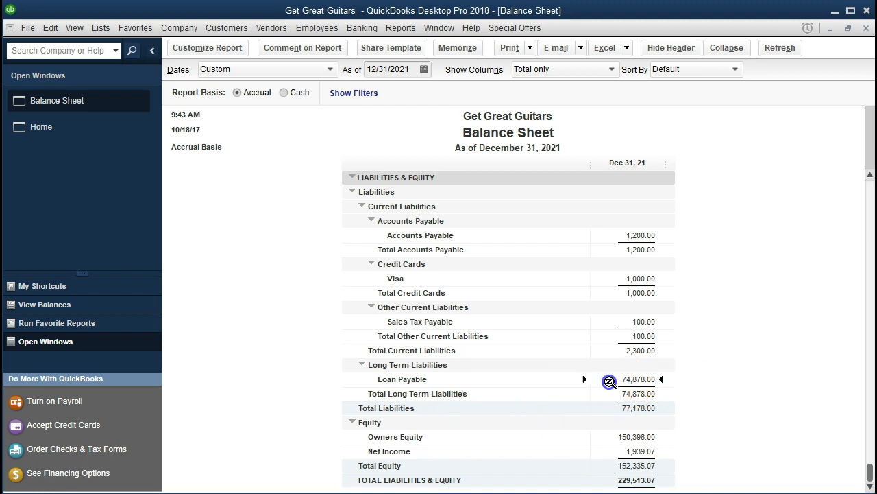
pyautogui.doubleClick(610, 378)
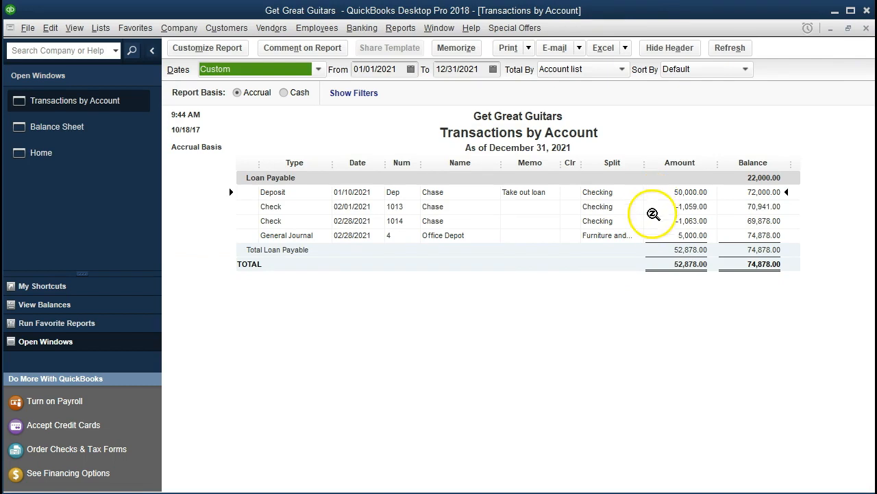
pyautogui.click(659, 235)
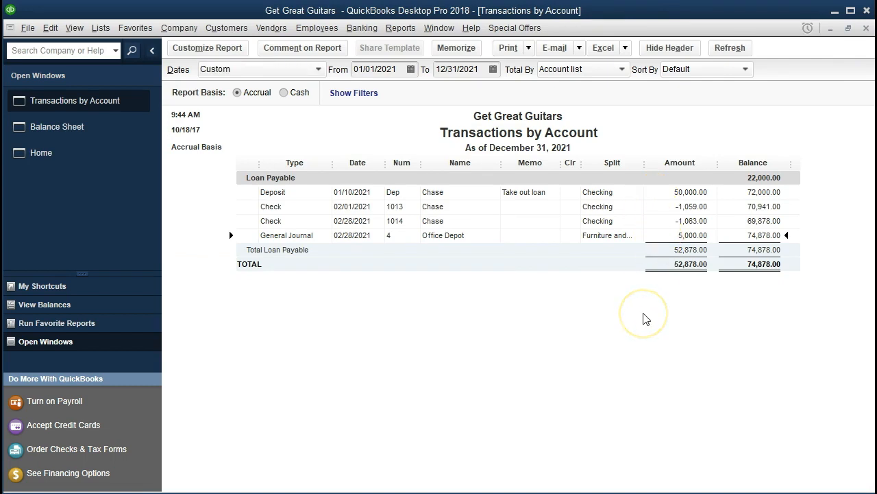
pyautogui.doubleClick(666, 237)
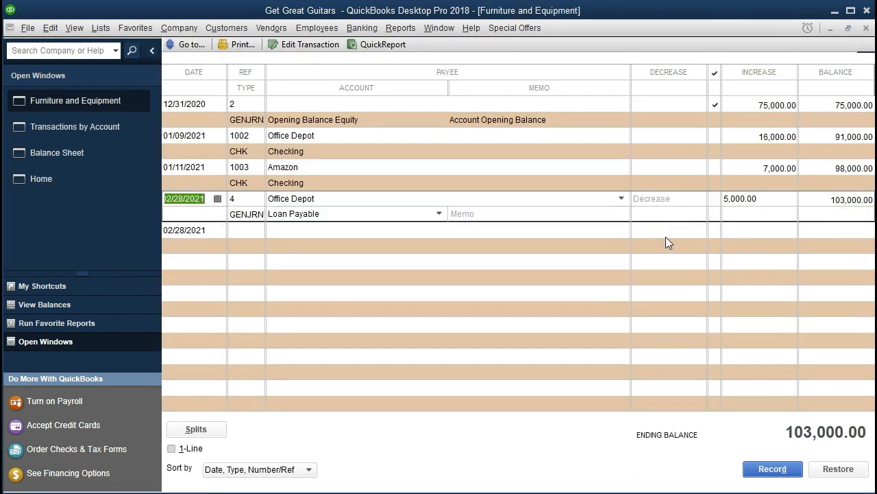
pyautogui.click(866, 28)
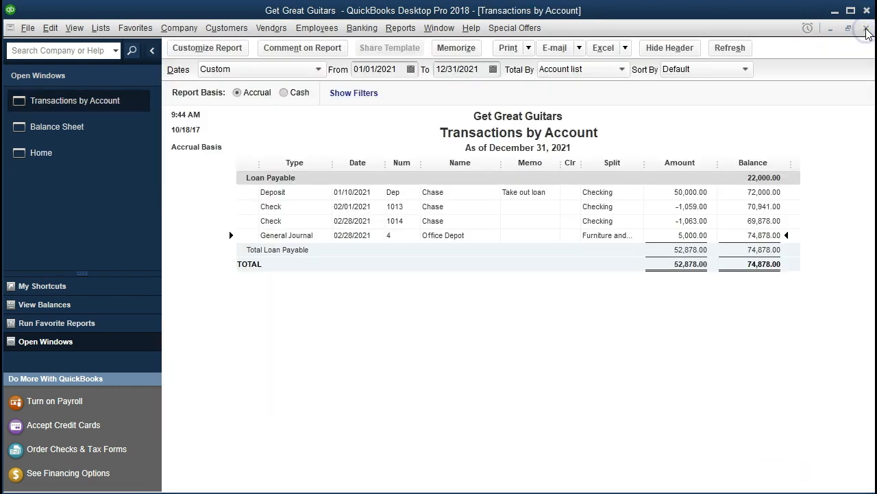